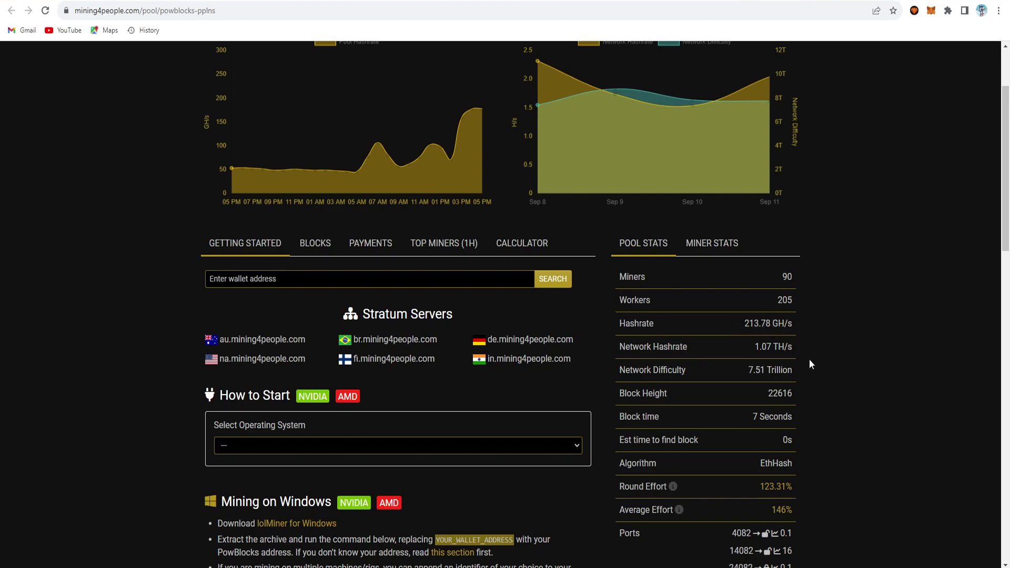
Step: Leave the mining4people pool page for the Hive OS overview of the RTX 3060 rig
scroll(866, 345, "down", 2)
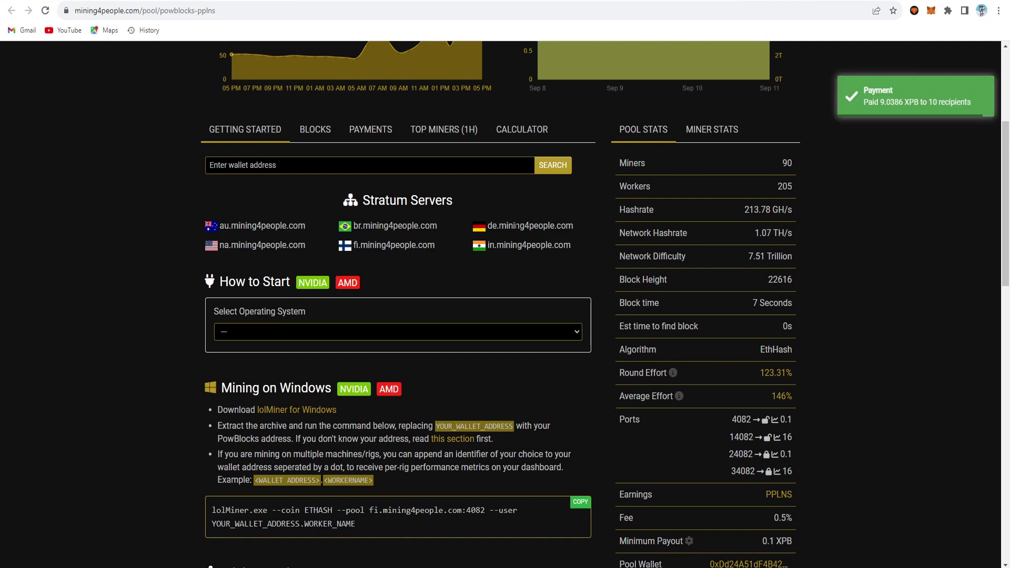
scroll(838, 268, "up", 3)
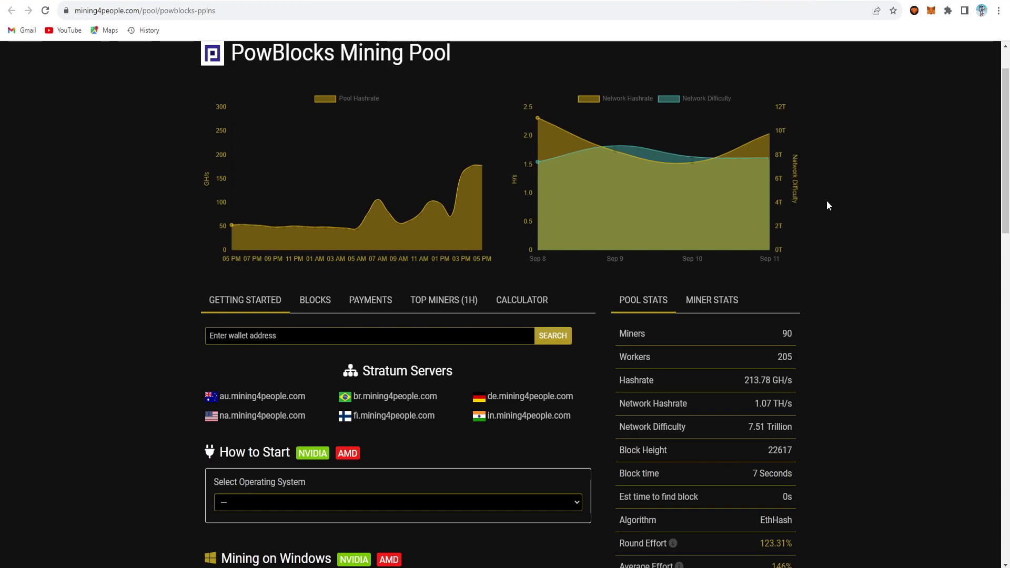
left_click(536, 0)
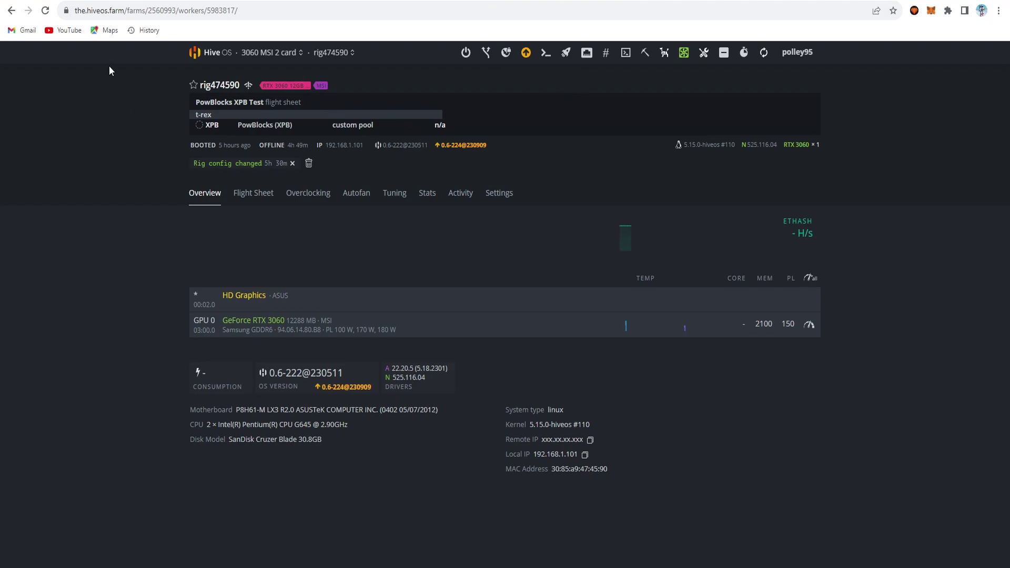
Step: Add the PowBlocks network to MetaMask from powblocks.com and check the wallet's 0 XPB balance
left_click(107, 1)
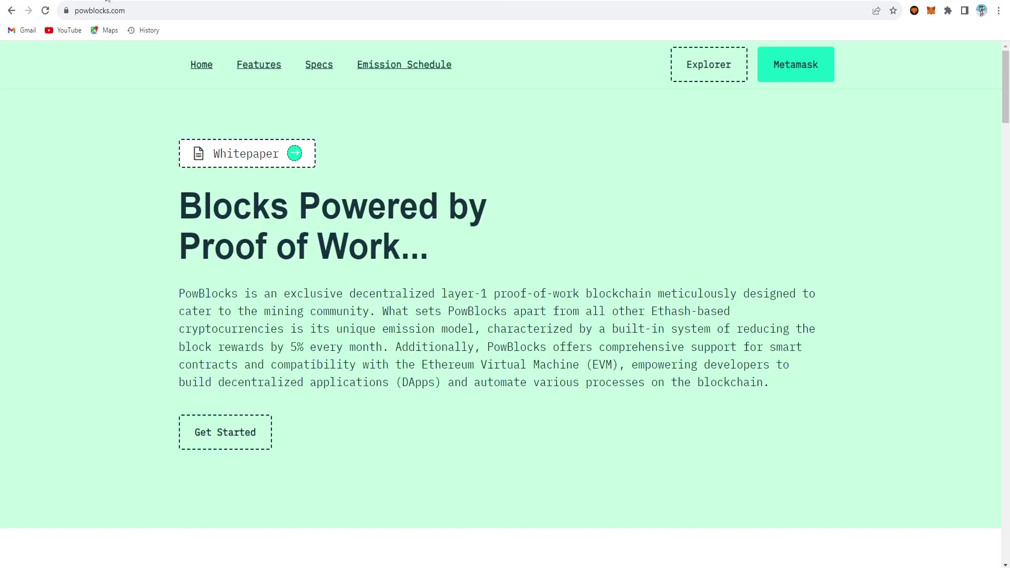
left_click(801, 75)
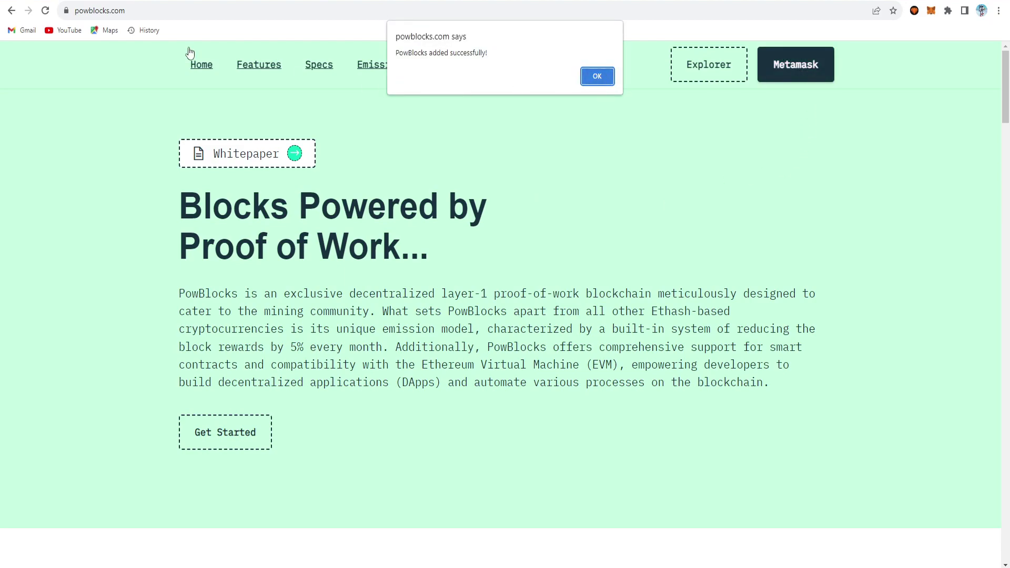
left_click(70, 31)
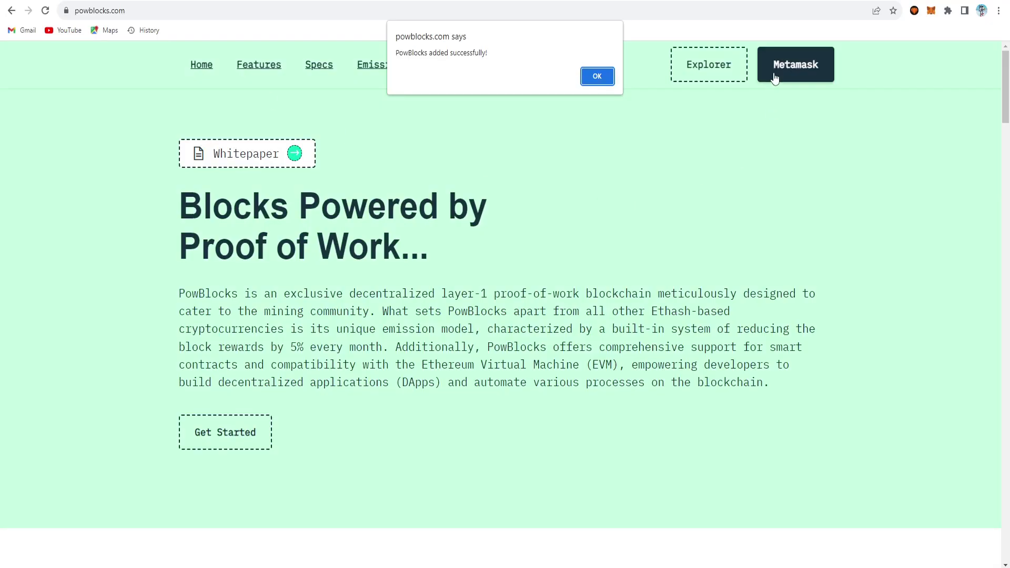
key("Return")
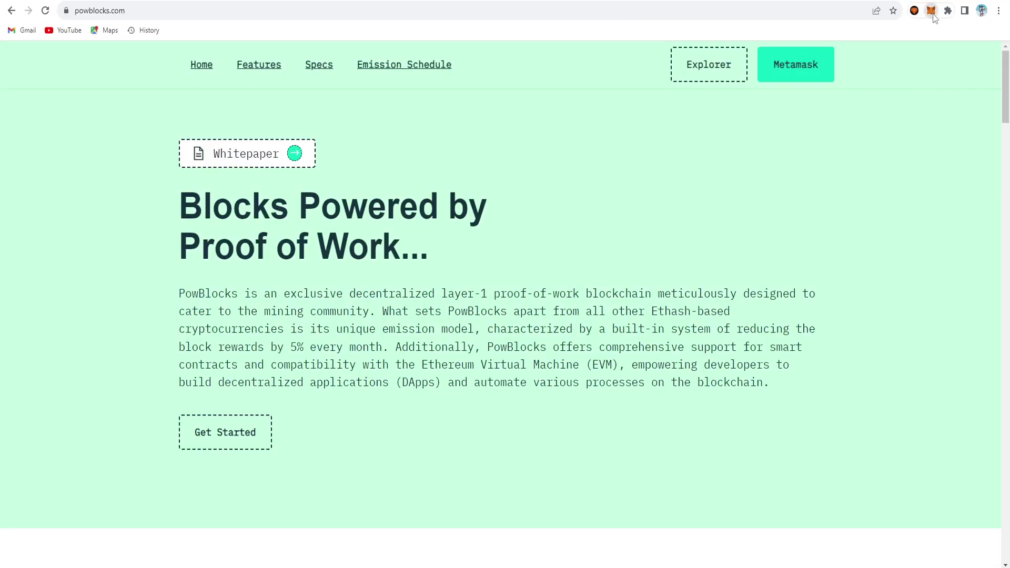
left_click(932, 11)
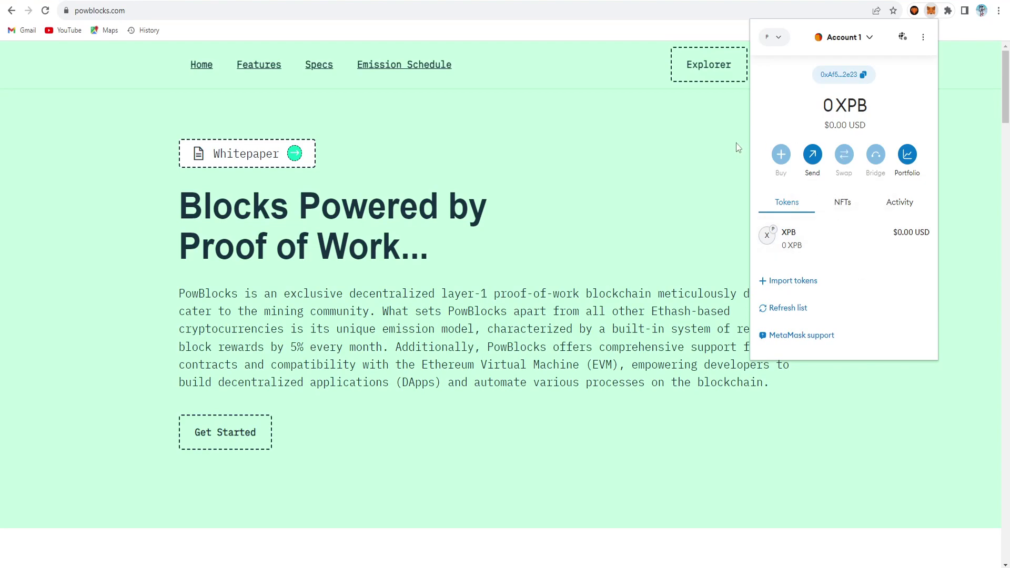
Step: Go through MetaMask Settings > Networks to the blank 'Add a network manually' form
left_click(925, 40)
left_click(891, 225)
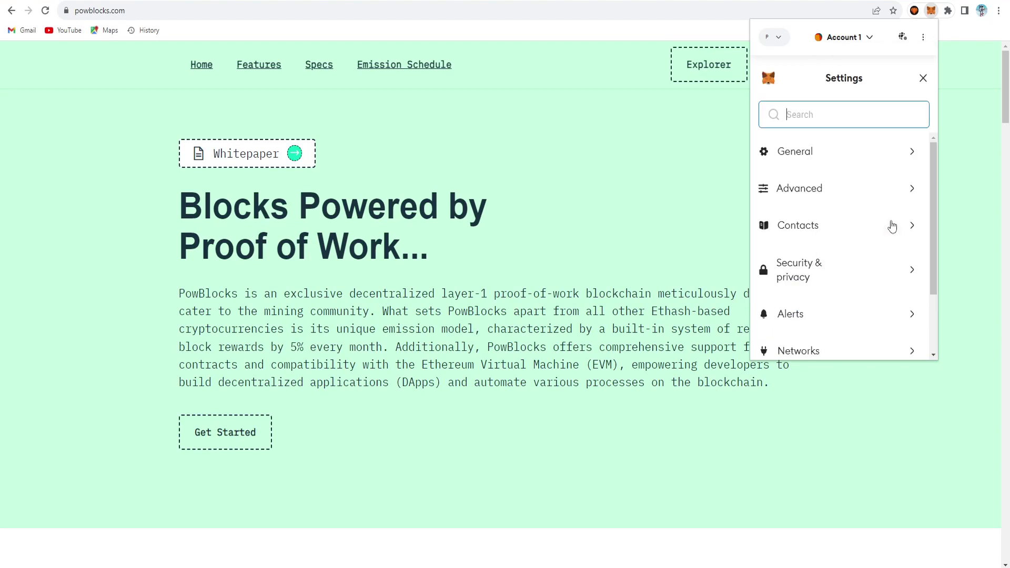
scroll(893, 227, "down", 3)
left_click(871, 266)
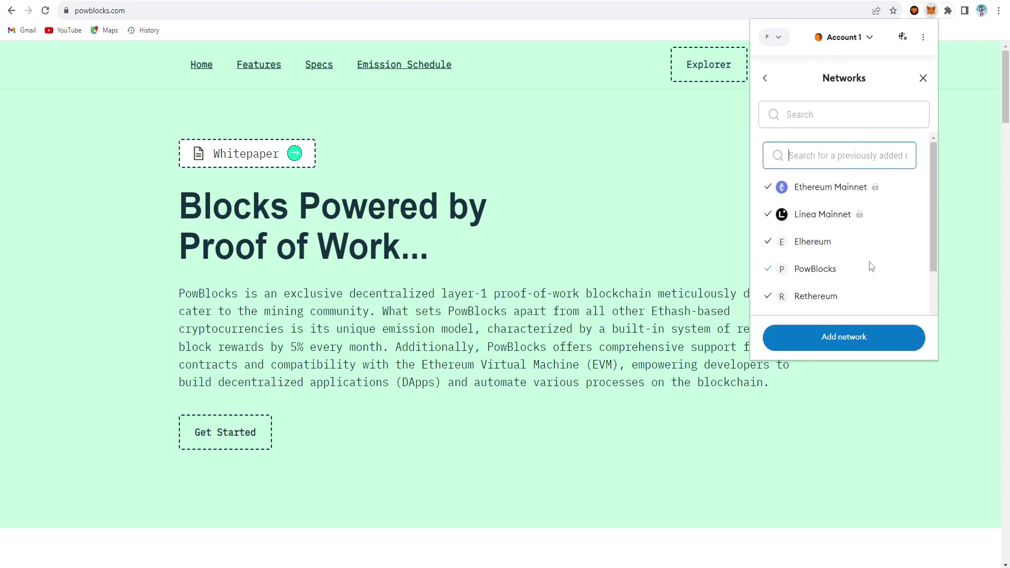
left_click(853, 337)
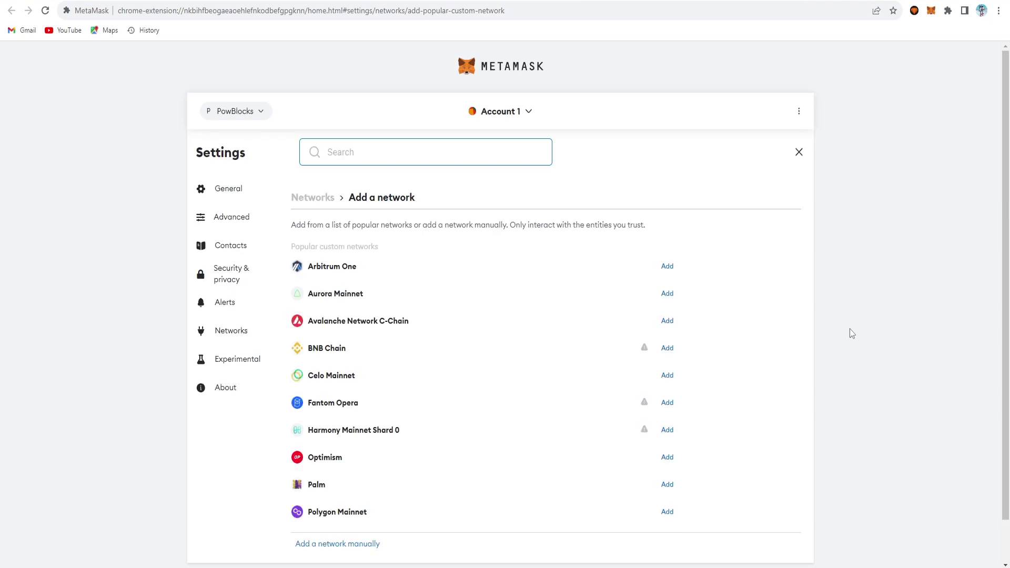
left_click(235, 335)
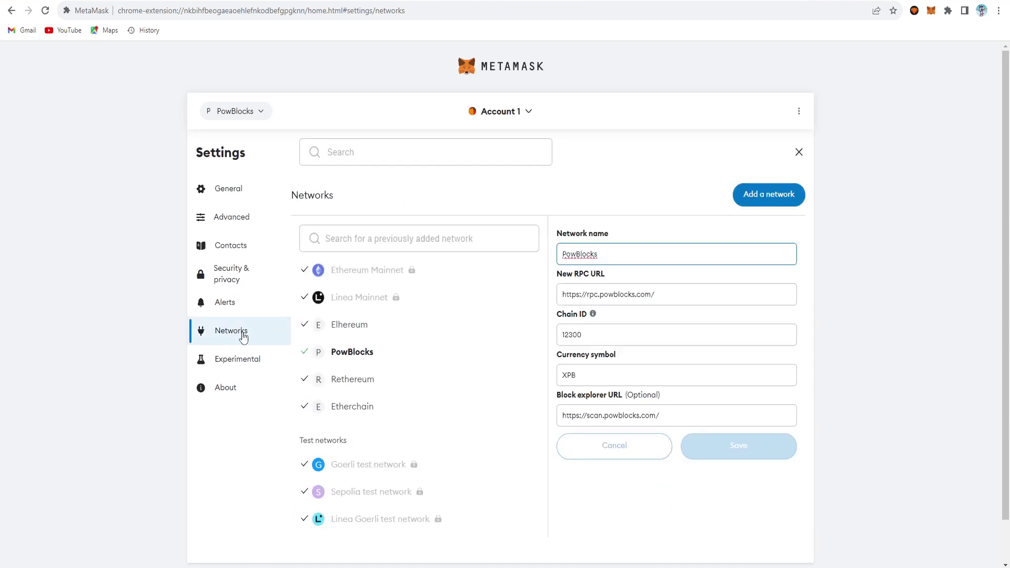
left_click(772, 195)
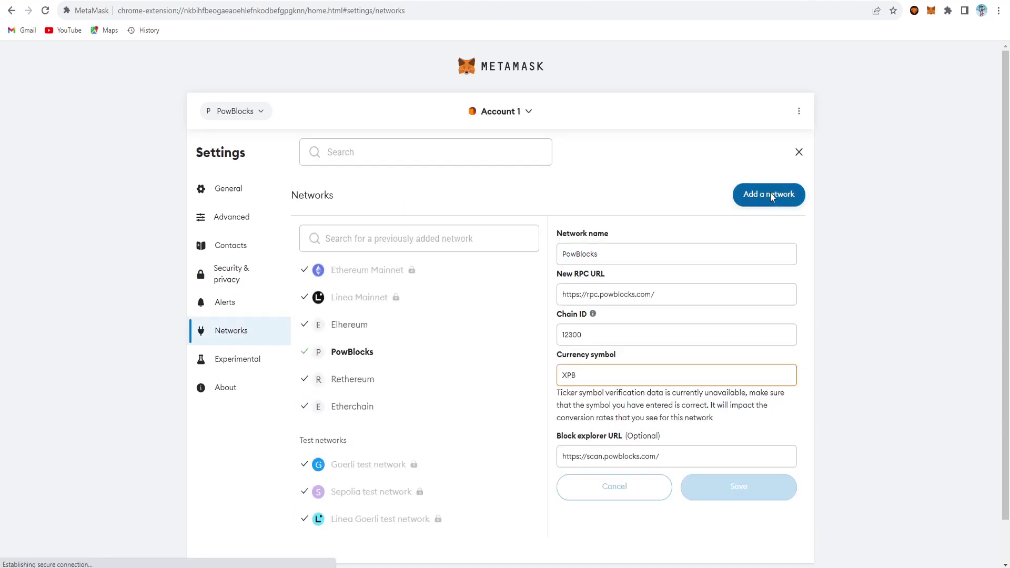
left_click(339, 500)
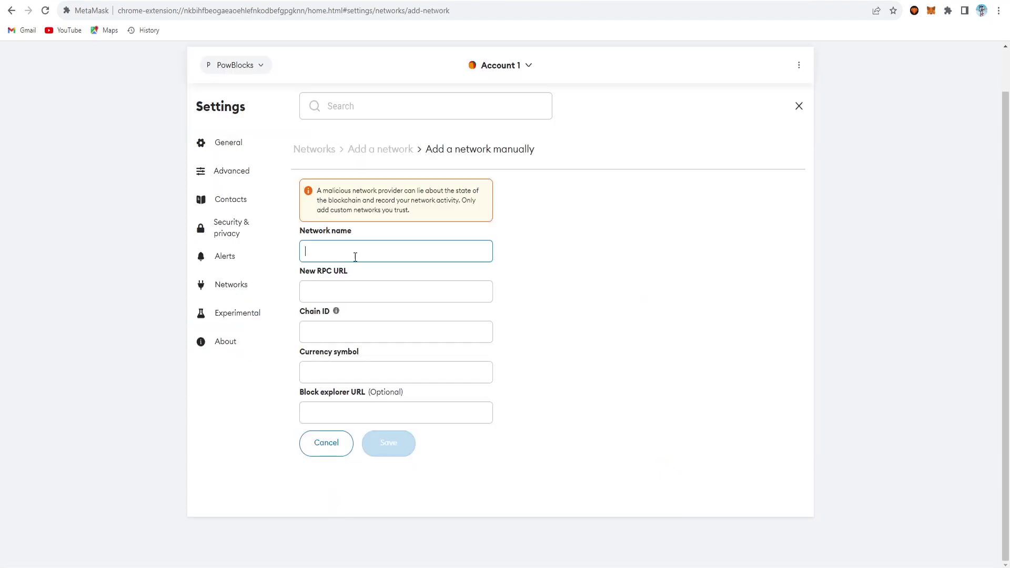
Step: Paste the network name PowBlocks and the RPC URL from the Notepad notes
left_click(456, 542)
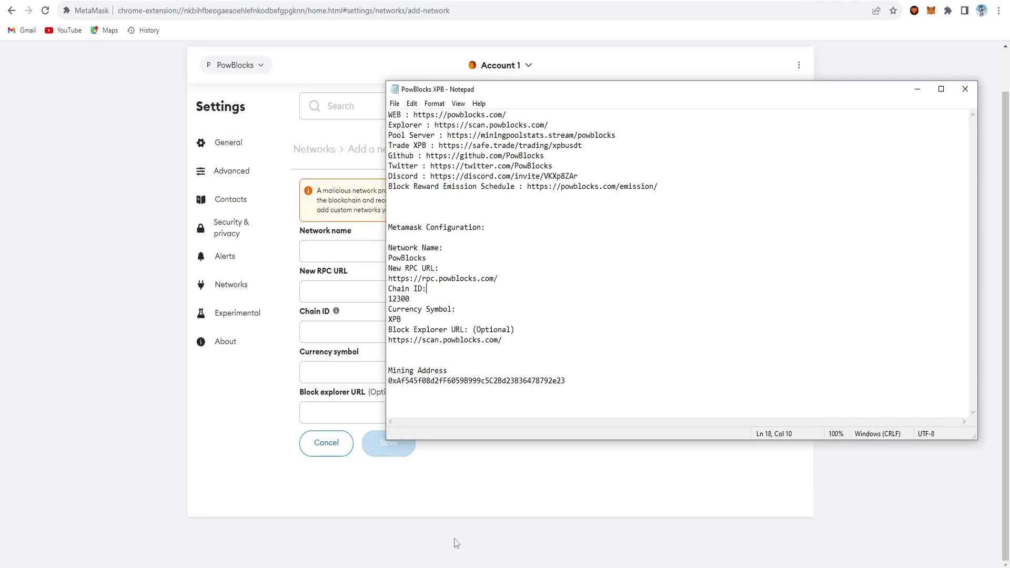
double_click(419, 258)
key("ctrl+c")
left_click(347, 248)
key("ctrl+v")
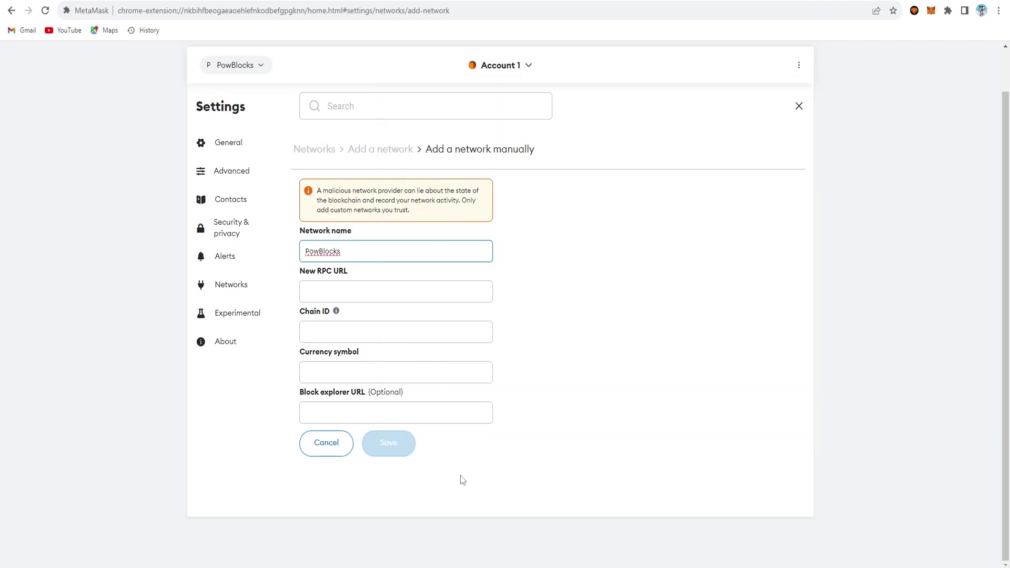
left_click(447, 552)
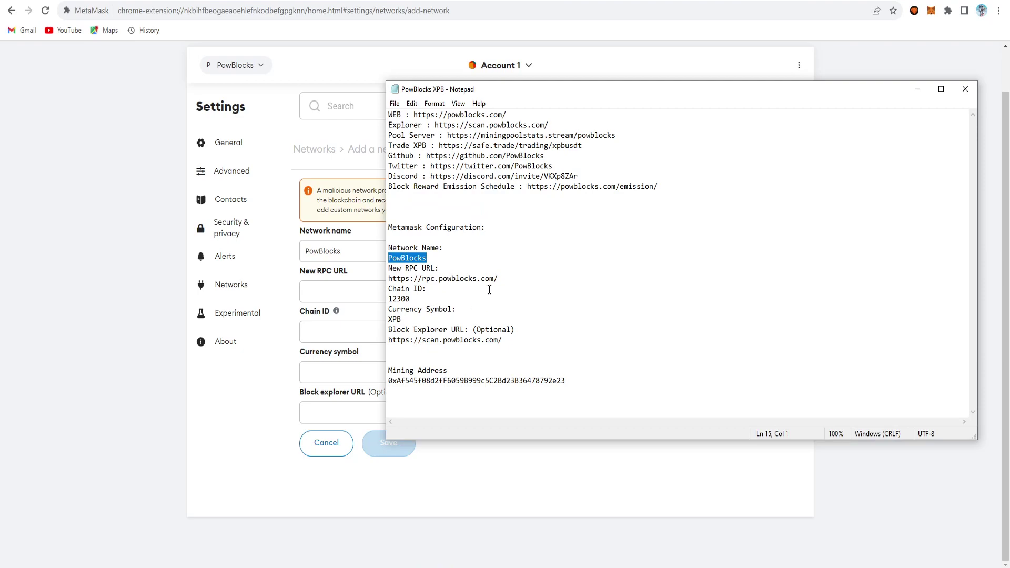
left_click_drag(504, 278, 388, 279)
key("ctrl+c")
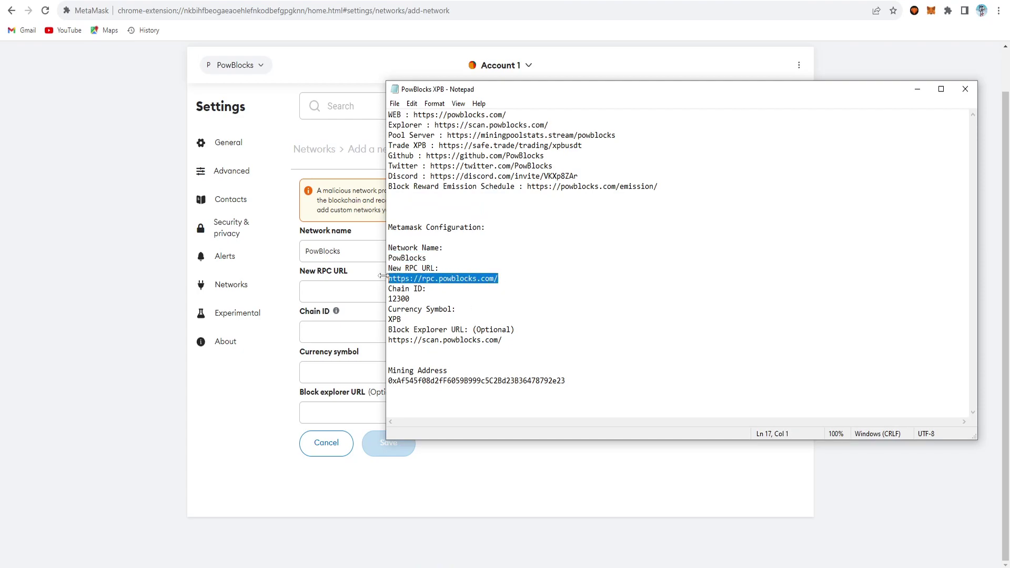
left_click(335, 291)
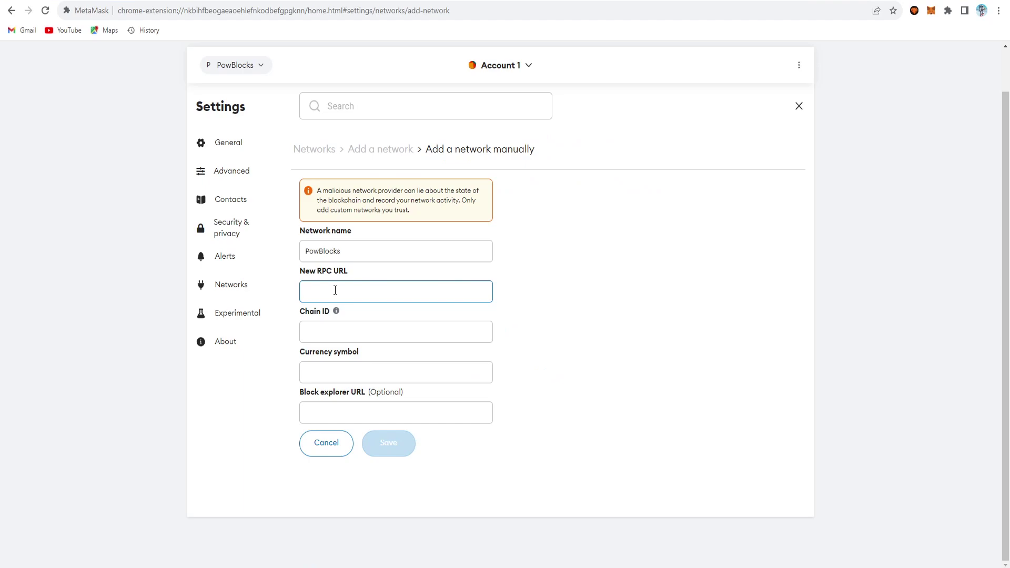
key("ctrl+v")
Step: Paste chain ID 12300, currency symbol XPB and the block explorer URL from the notes
key("alt+Tab")
left_click_drag(410, 298, 388, 320)
left_click(350, 349)
type("12300")
key("alt+Tab")
left_click(350, 387)
type("XPB")
key("alt+Tab")
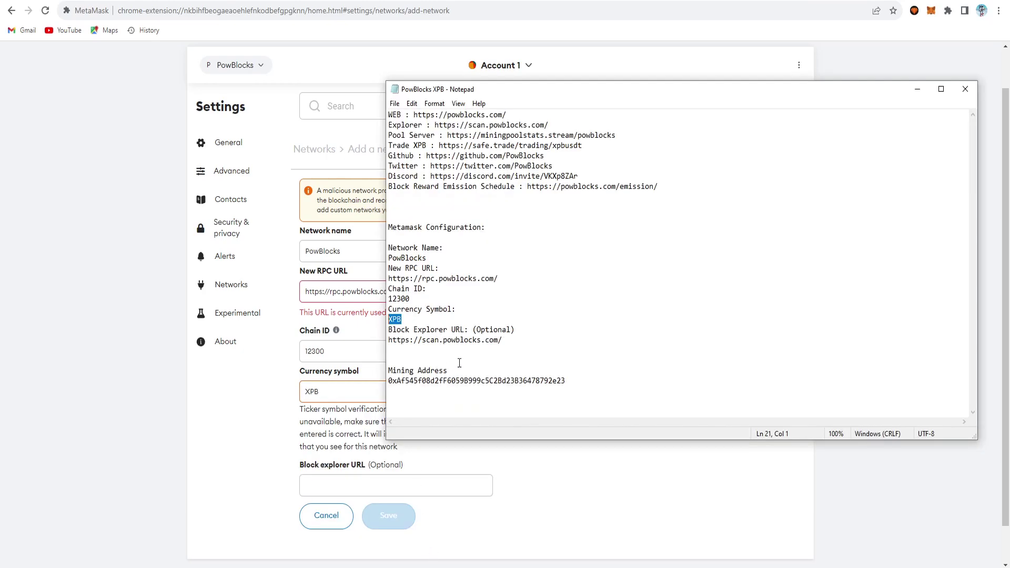
left_click_drag(503, 341, 389, 340)
key("ctrl+c")
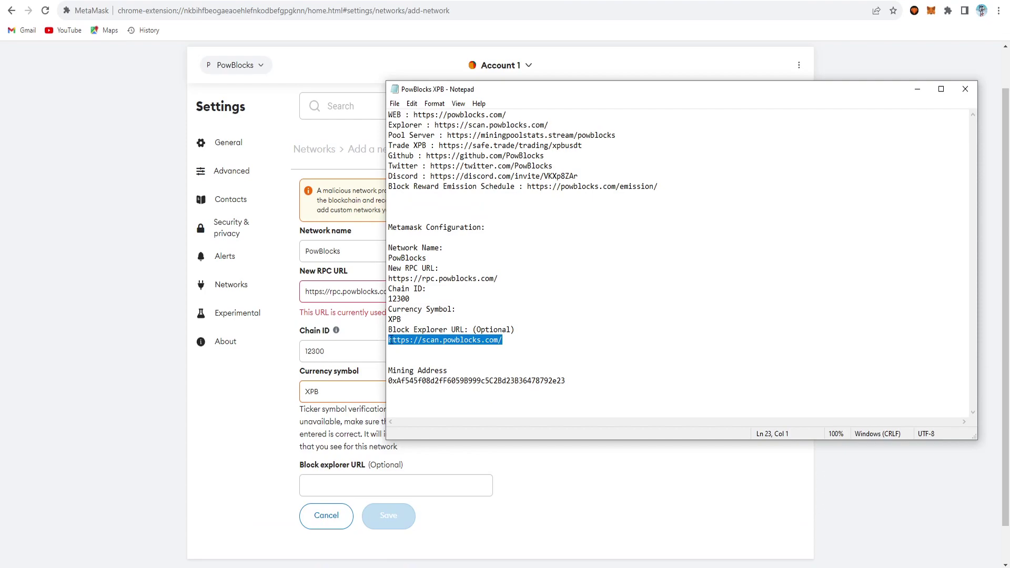
left_click(351, 482)
key("ctrl+v")
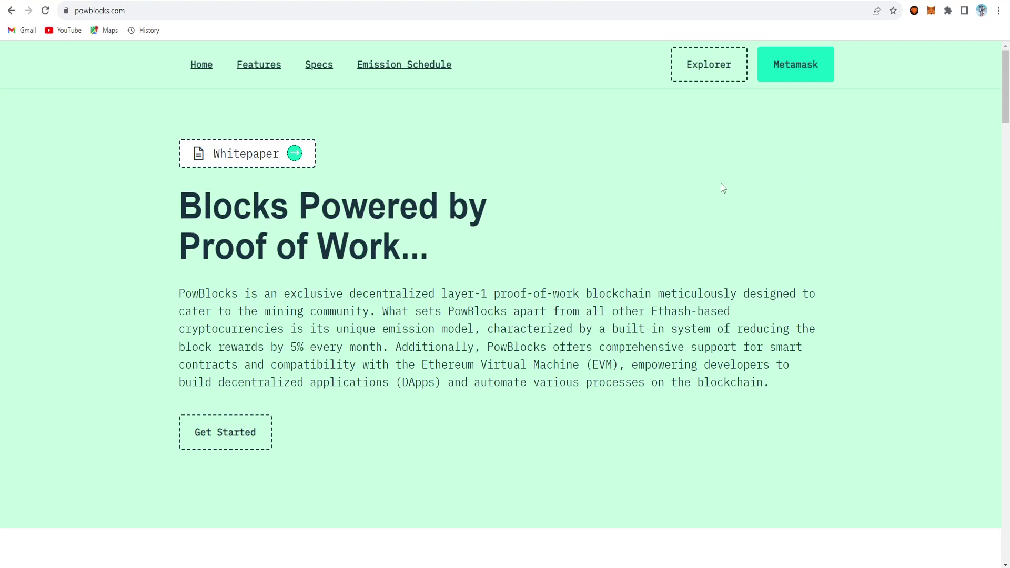
Step: Approve adding PowBlocks in MetaMask, switch to it, then return to Hive OS wallets
left_click(799, 69)
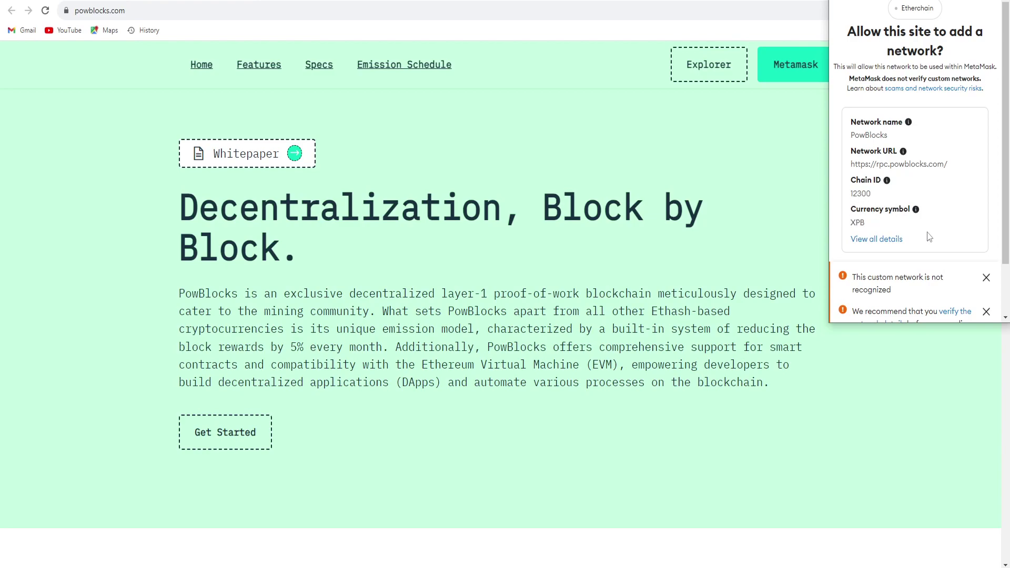
scroll(928, 234, "down", 1)
scroll(930, 234, "down", 1)
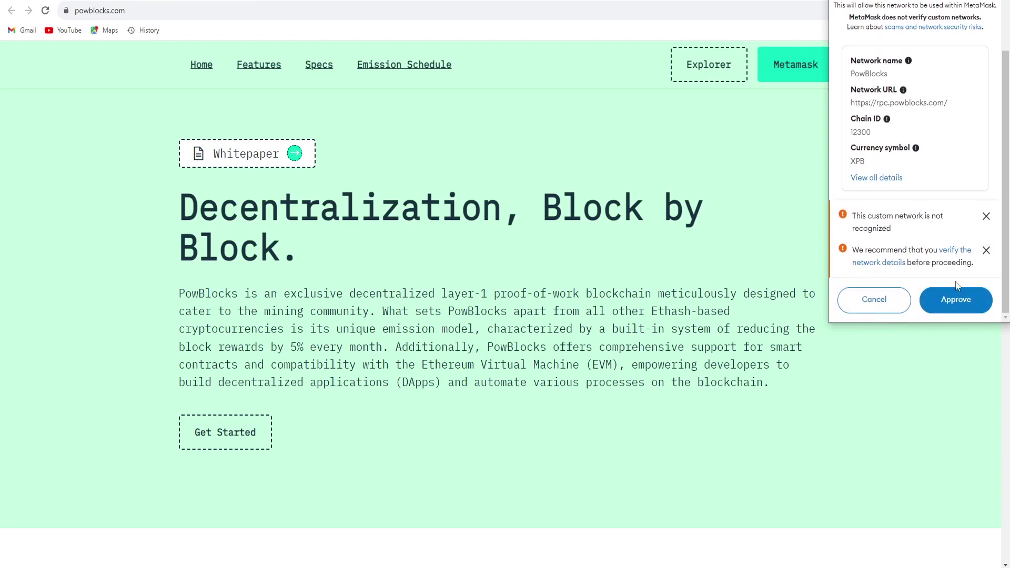
left_click(963, 306)
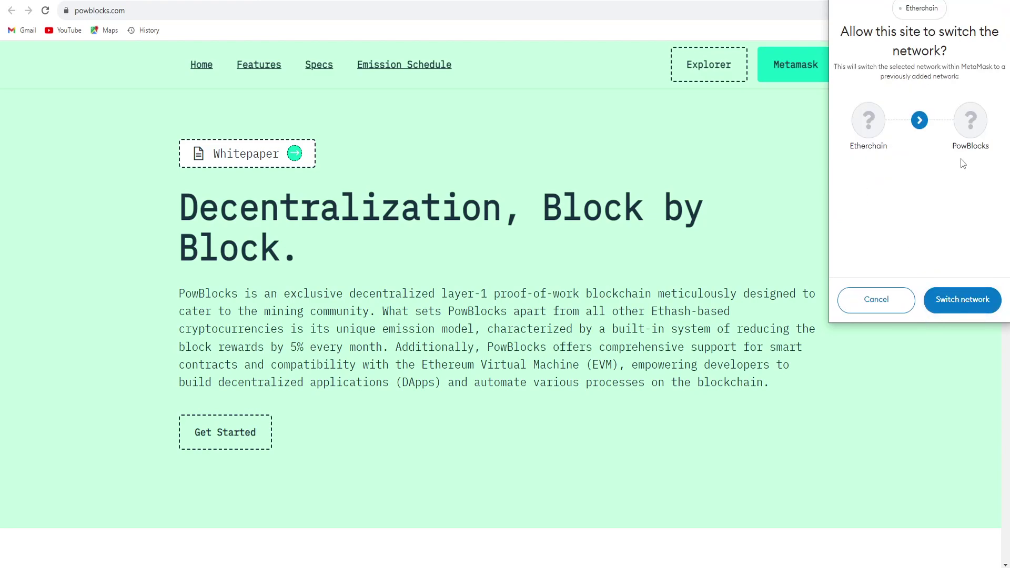
left_click(963, 304)
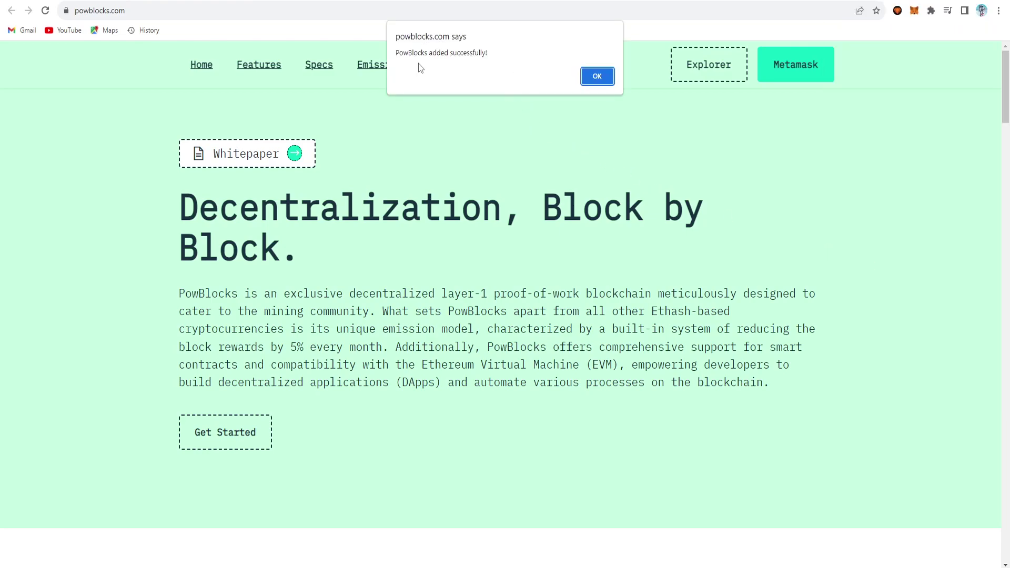
left_click(600, 76)
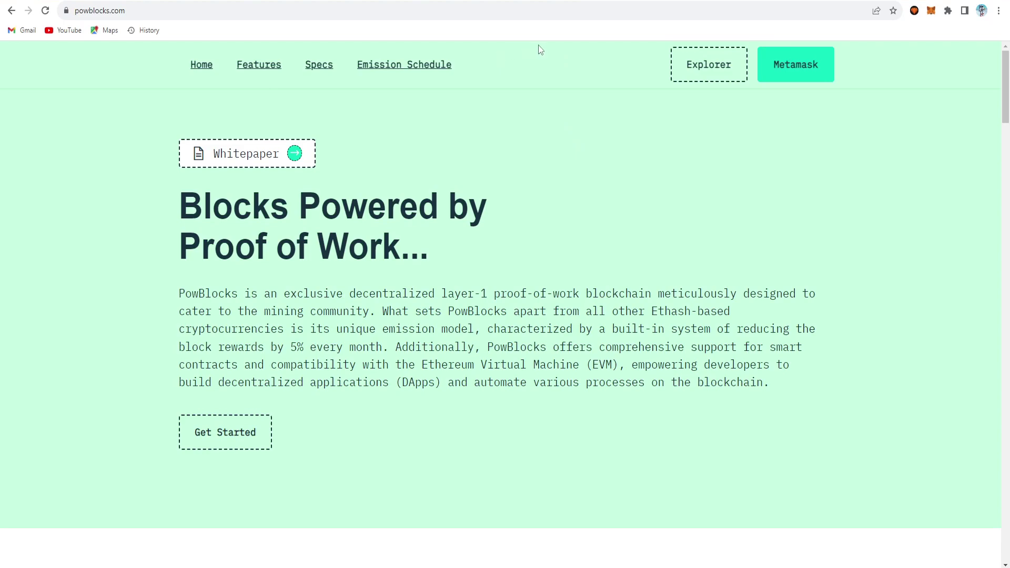
left_click(542, 1)
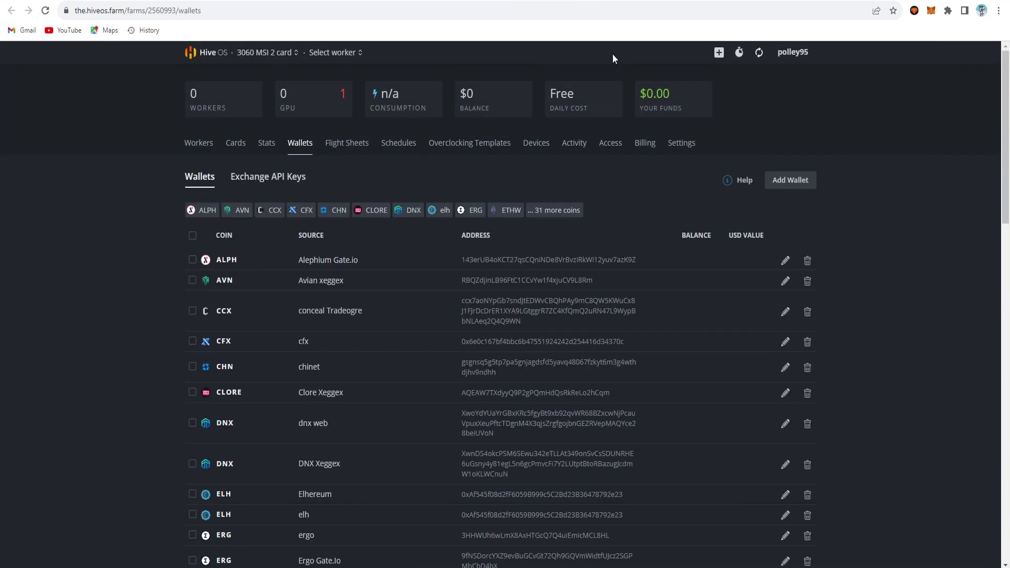
Step: Fill a new XPB wallet with the pasted mining address and name 'XPB POWBLOCKS', then close it
left_click(785, 180)
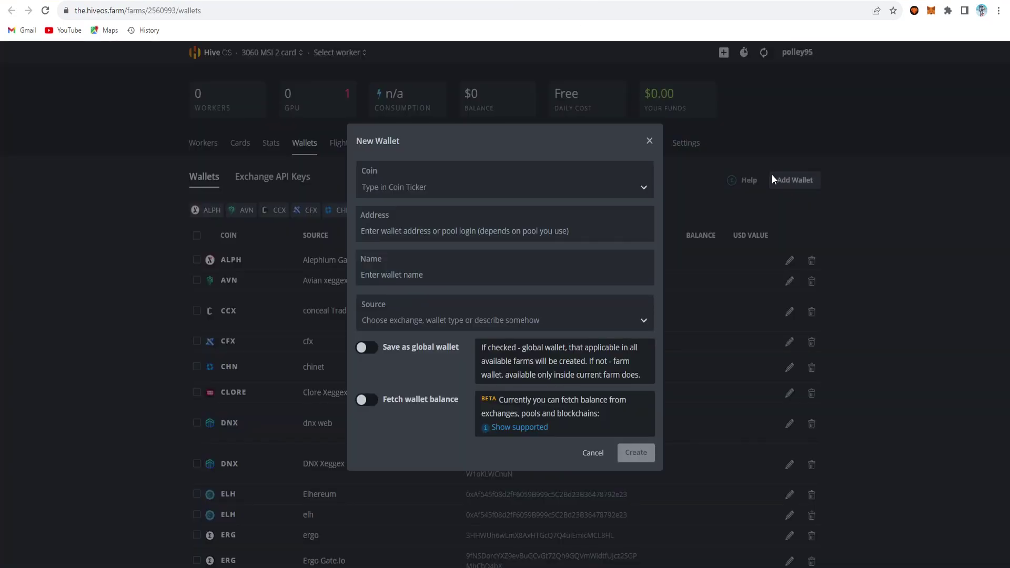
left_click(488, 192)
type("xpb")
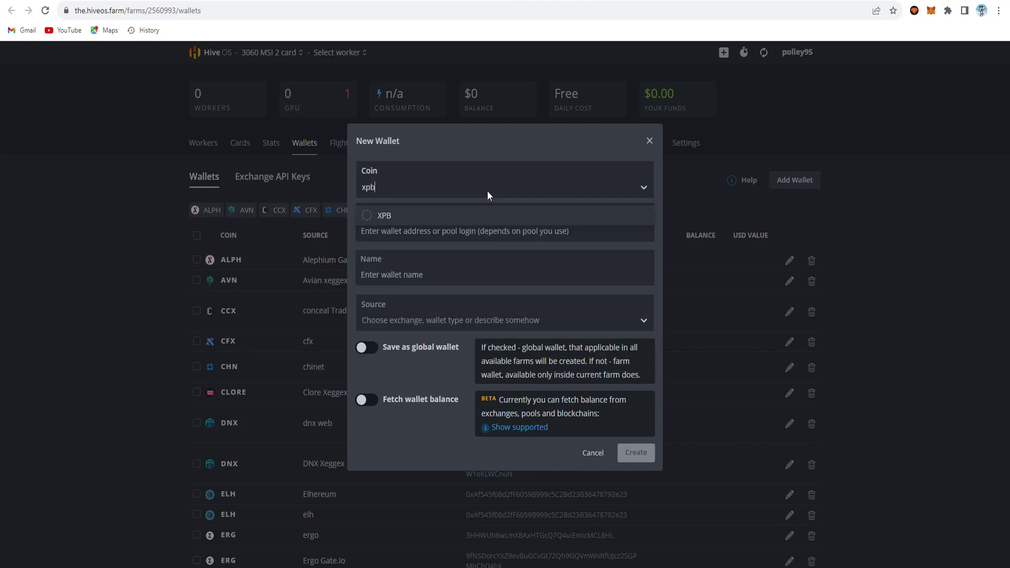
key("Return")
key("alt+Tab")
left_click_drag(568, 381, 389, 386)
key("ctrl+c")
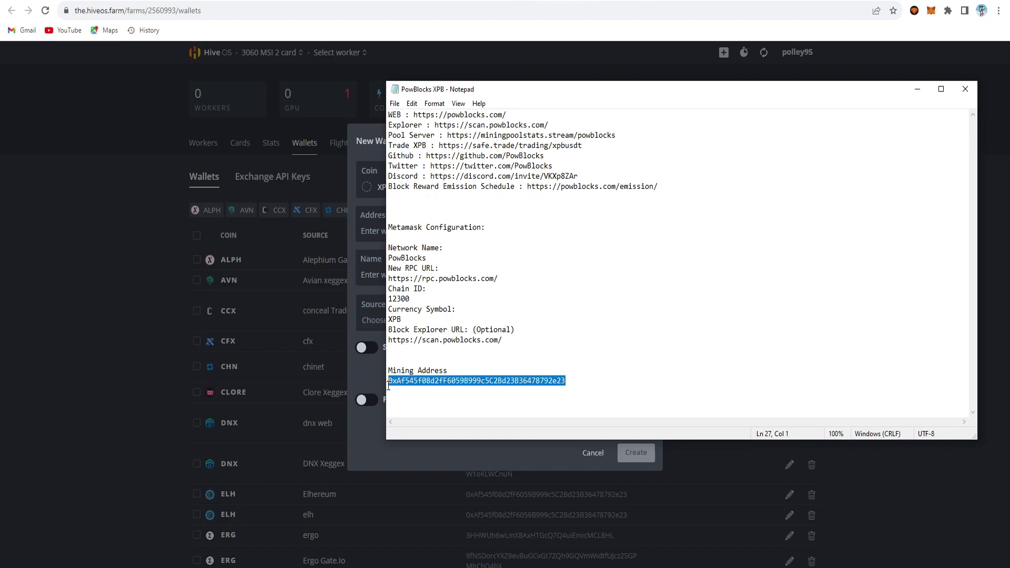
key("alt+Tab")
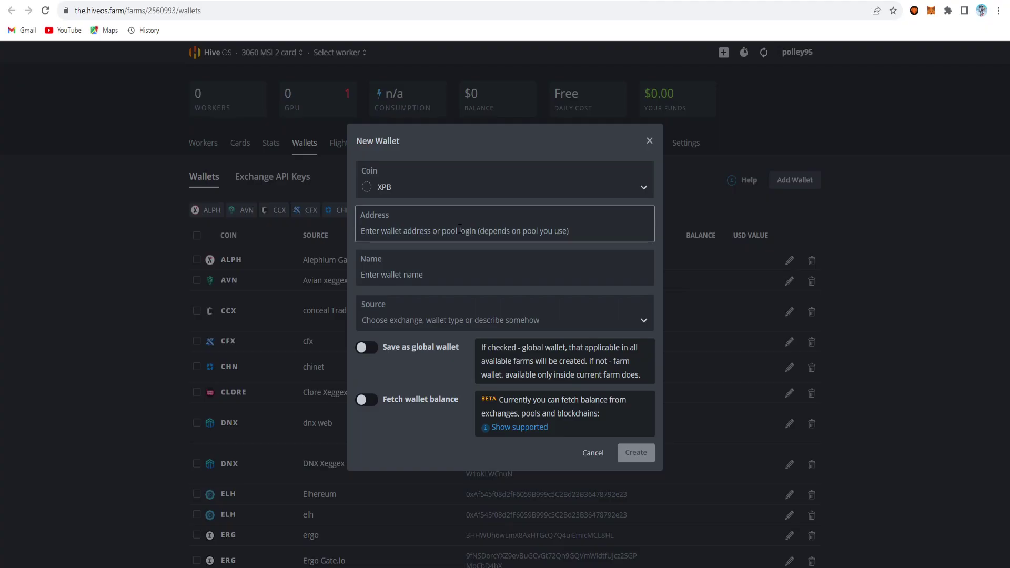
key("ctrl+v")
left_click(444, 273)
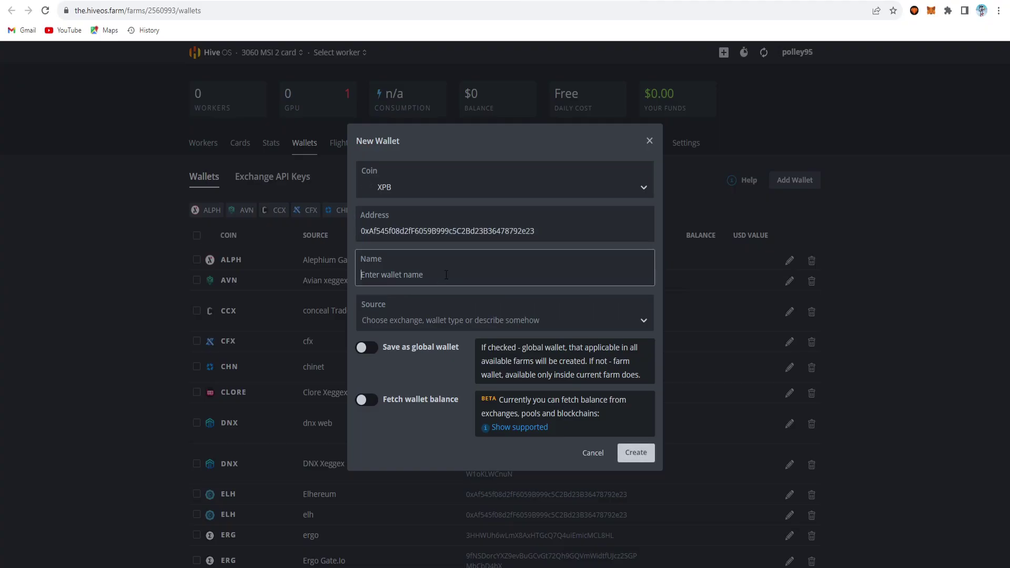
type("XPB POWBLOCKS")
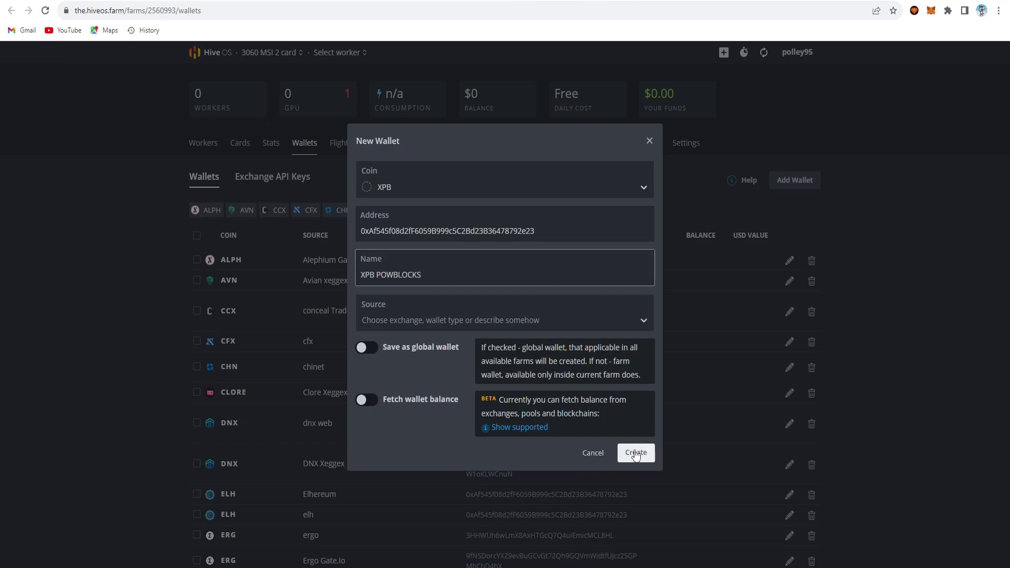
left_click(593, 457)
Step: Rename the existing XPB wallet to 'PowBlocks (XPB) Metamask' and save it
scroll(908, 375, "down", 20)
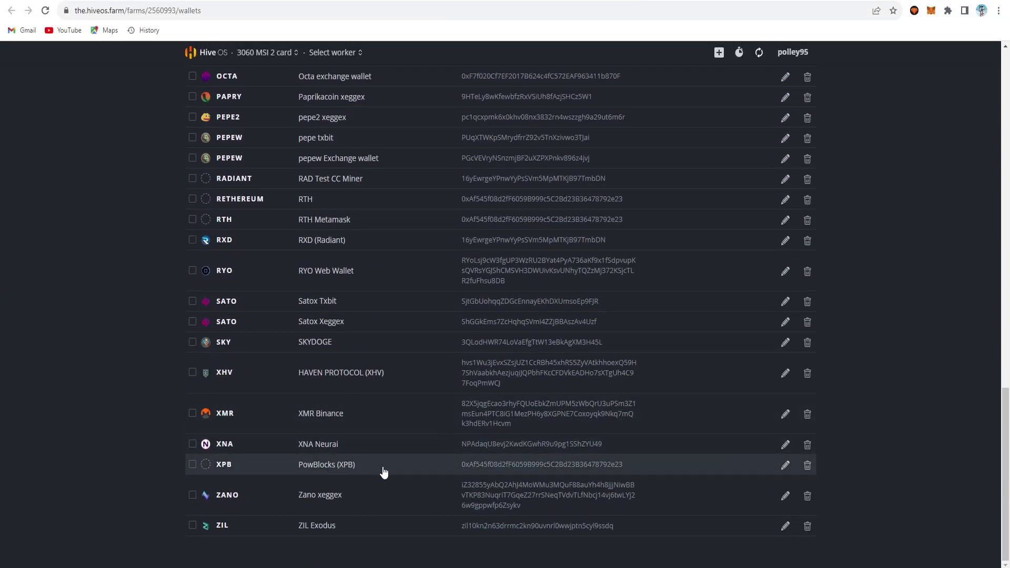
left_click(789, 467)
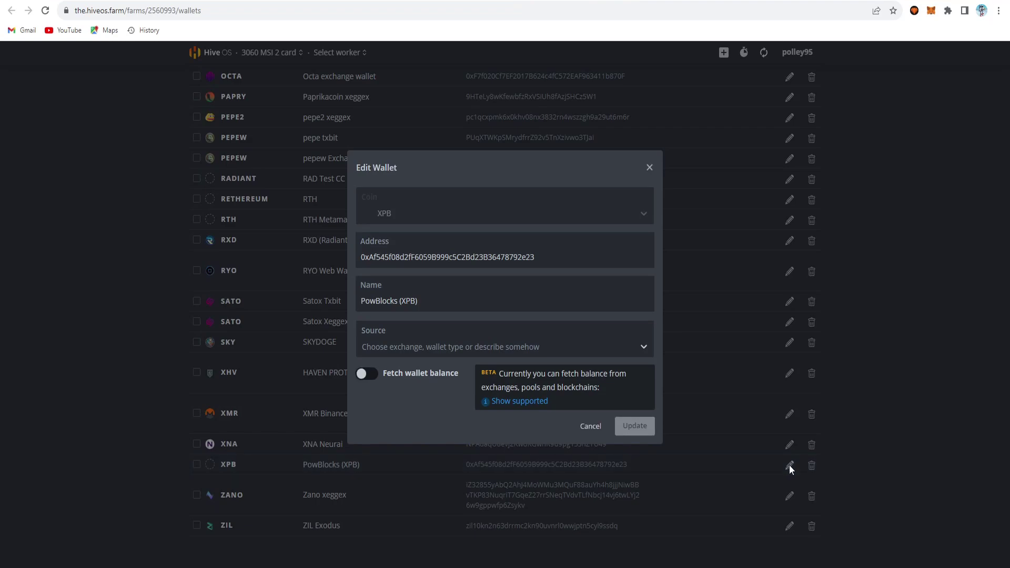
left_click(454, 299)
type("Metamask")
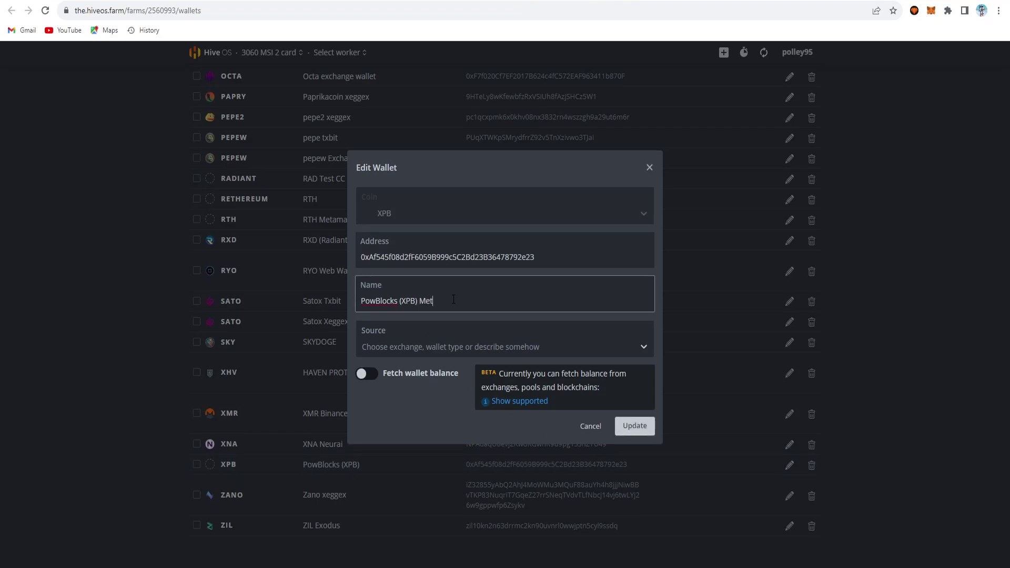
left_click(651, 425)
scroll(897, 374, "up", 10)
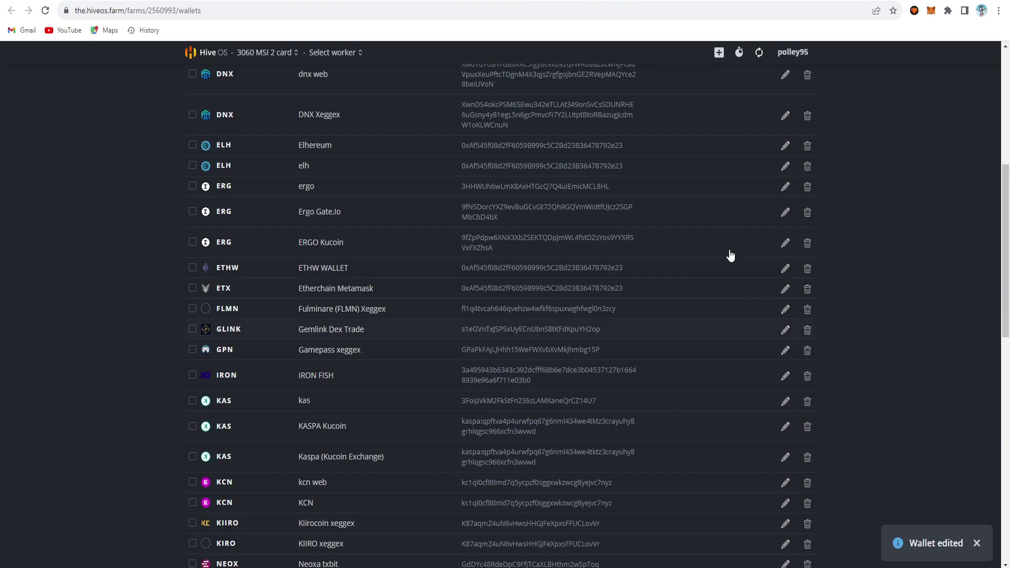
key("alt+Left")
Step: Set the flight sheet's coin to XPB, wallet PowBlocks (XPB) Metamask, pool Configure in miner
left_click(288, 228)
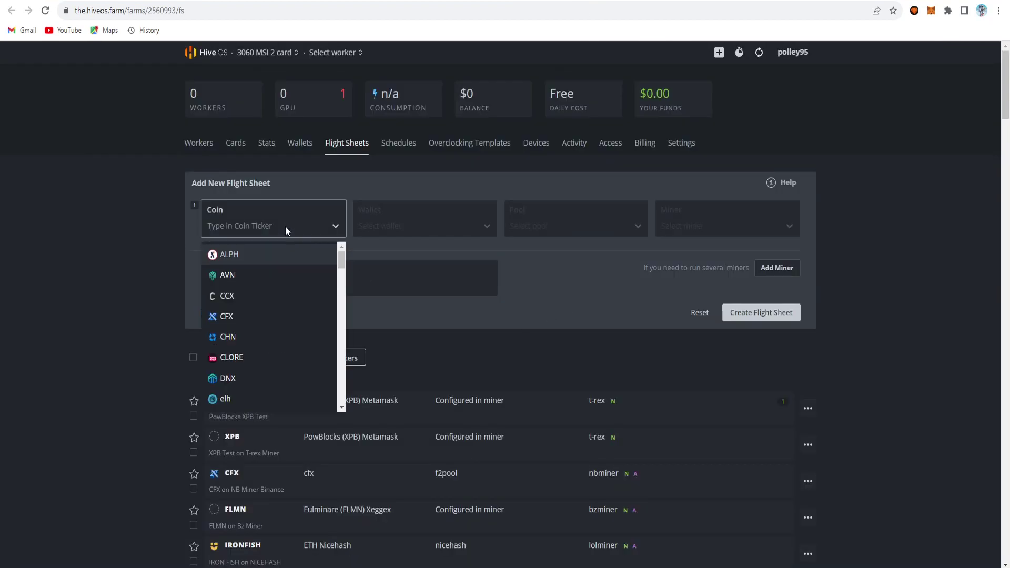
type("xpb")
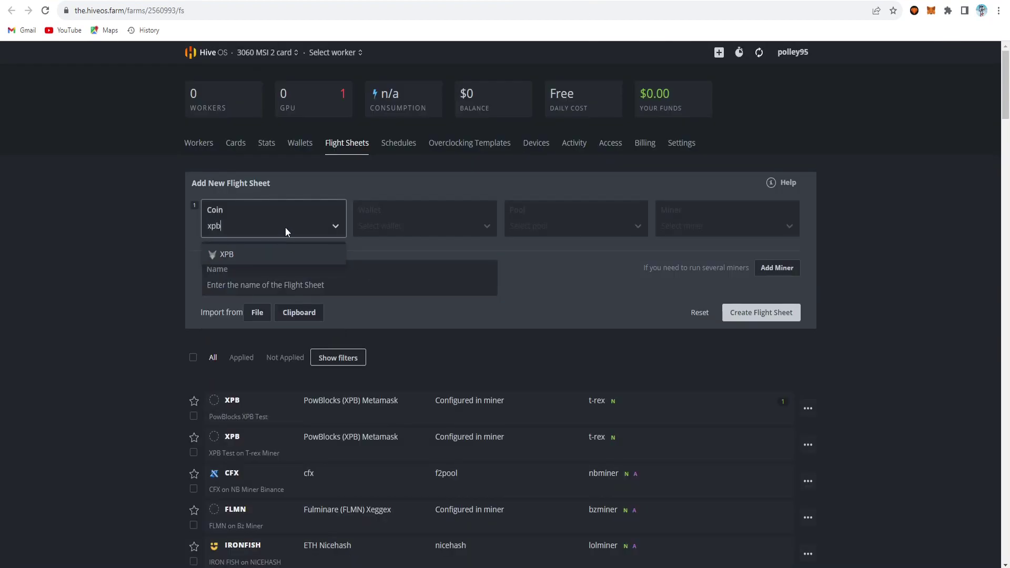
left_click(307, 260)
left_click(383, 225)
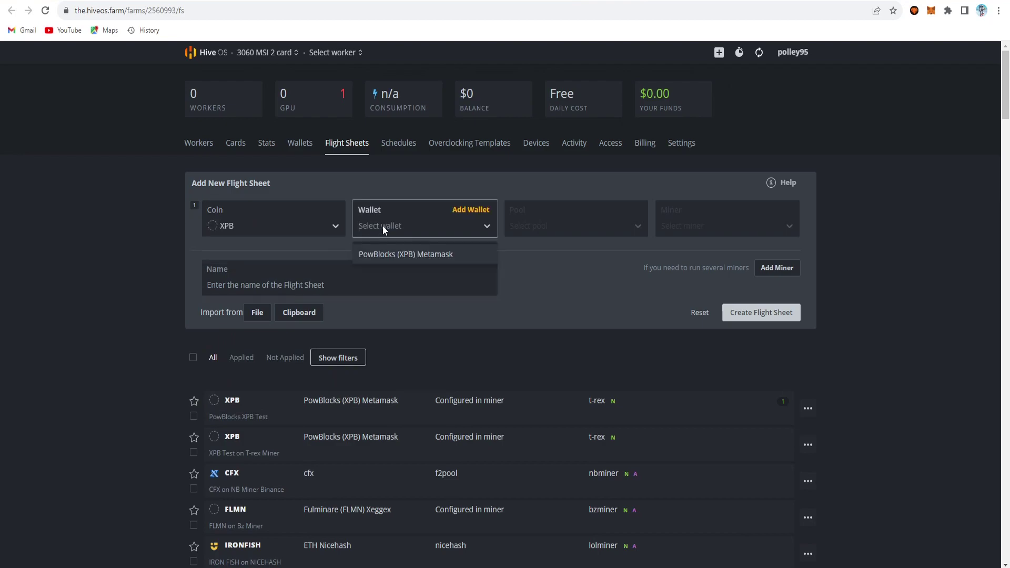
left_click(421, 256)
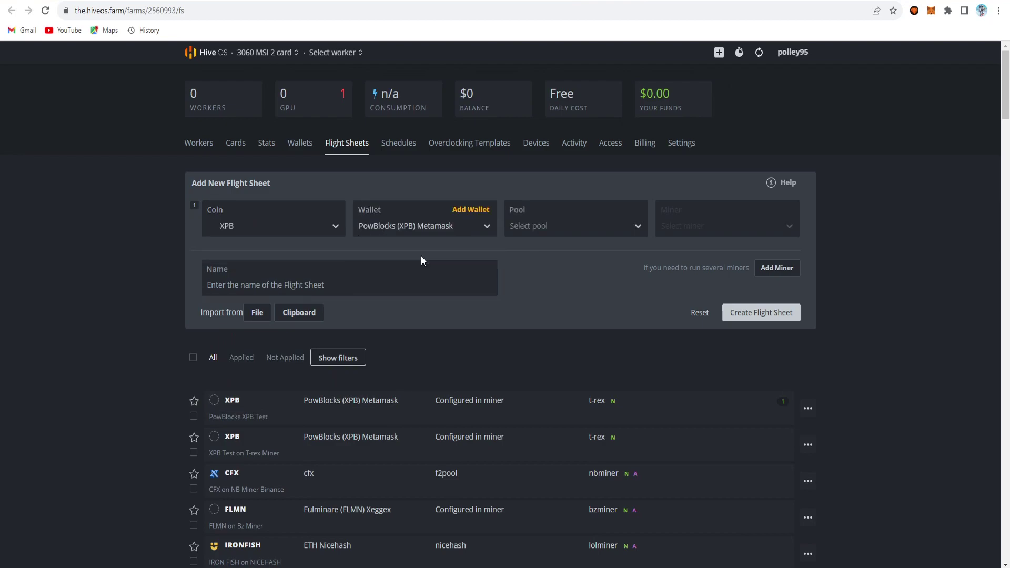
left_click(544, 228)
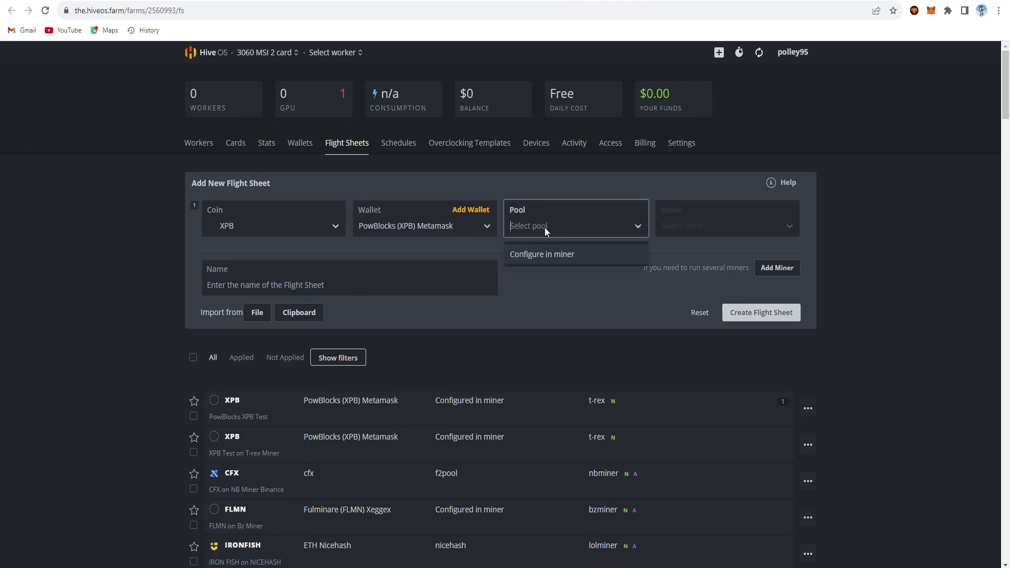
left_click(545, 258)
Step: Choose T-Rex Miner and name the flight sheet 'XPB Test'
left_click(704, 225)
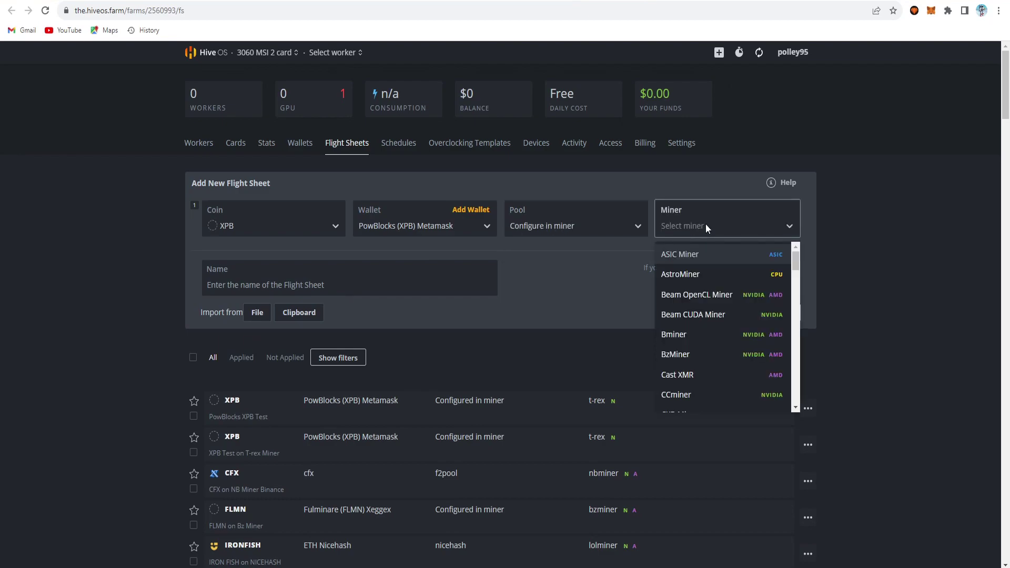
type("t")
type("re")
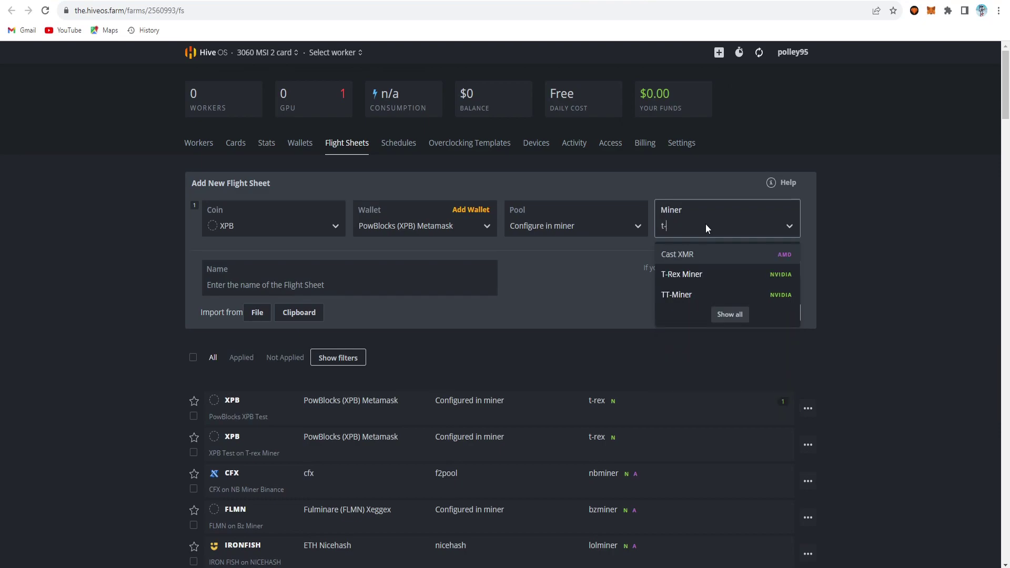
left_click(712, 249)
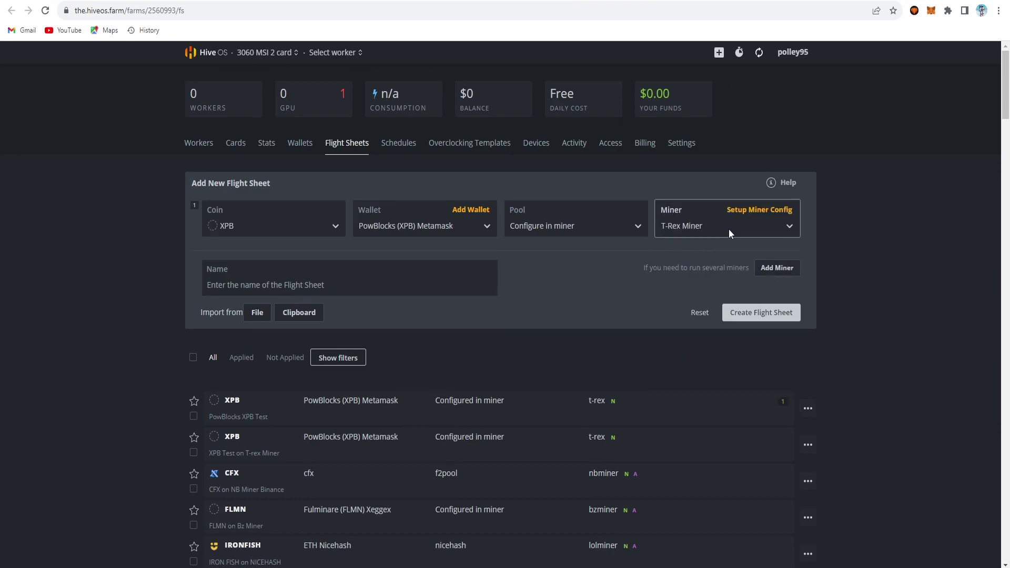
left_click(728, 233)
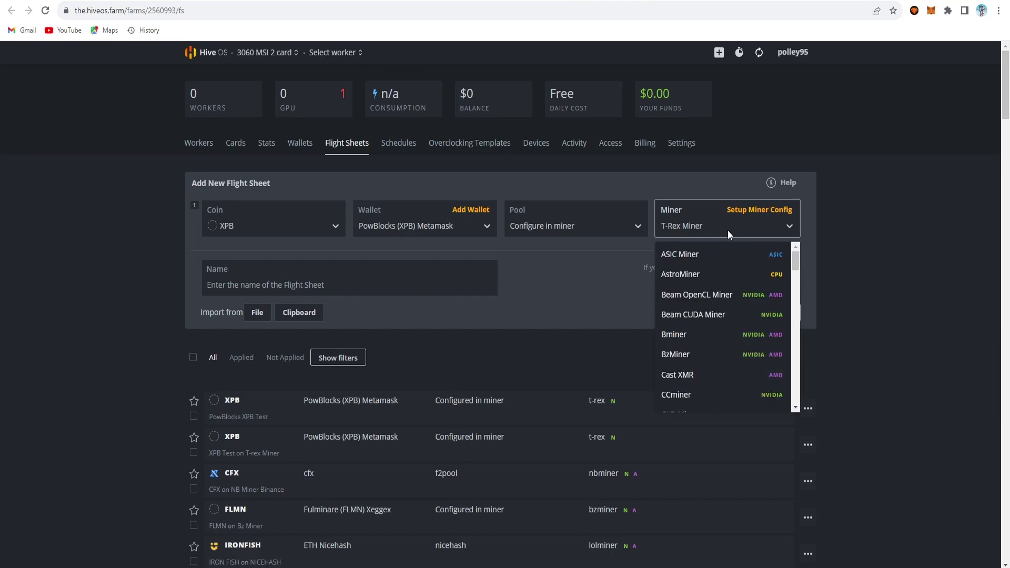
type("bz")
key("BackSpace")
key("BackSpace")
type("rige")
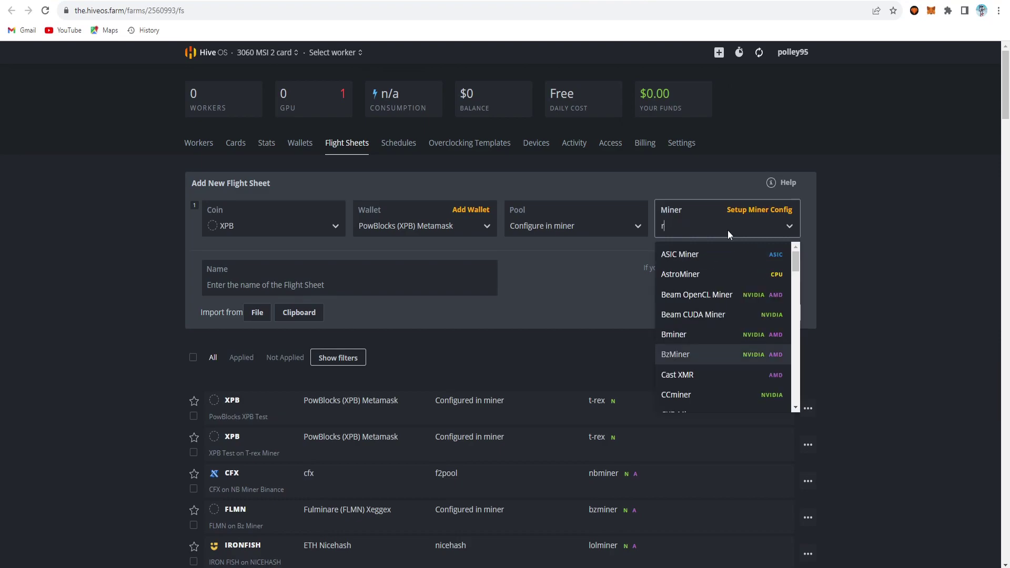
key("BackSpace")
key("BackSpace")
key("BackSpace")
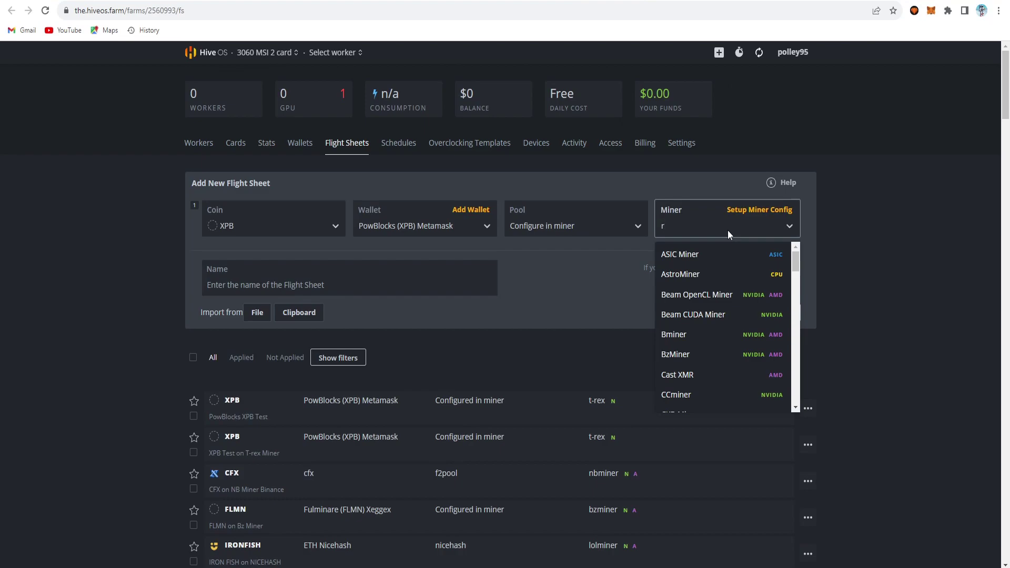
key("BackSpace")
type("t-re")
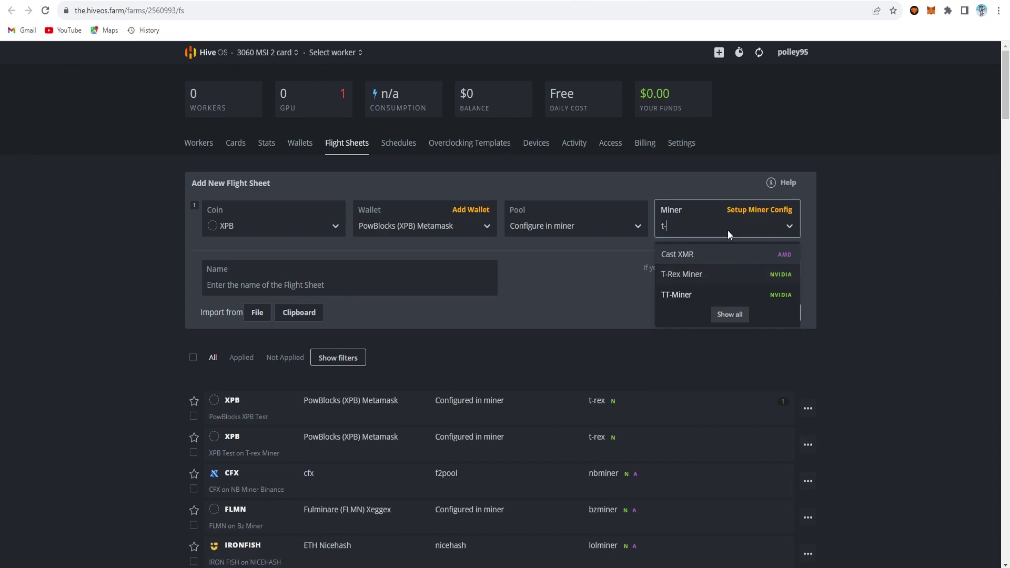
left_click(339, 280)
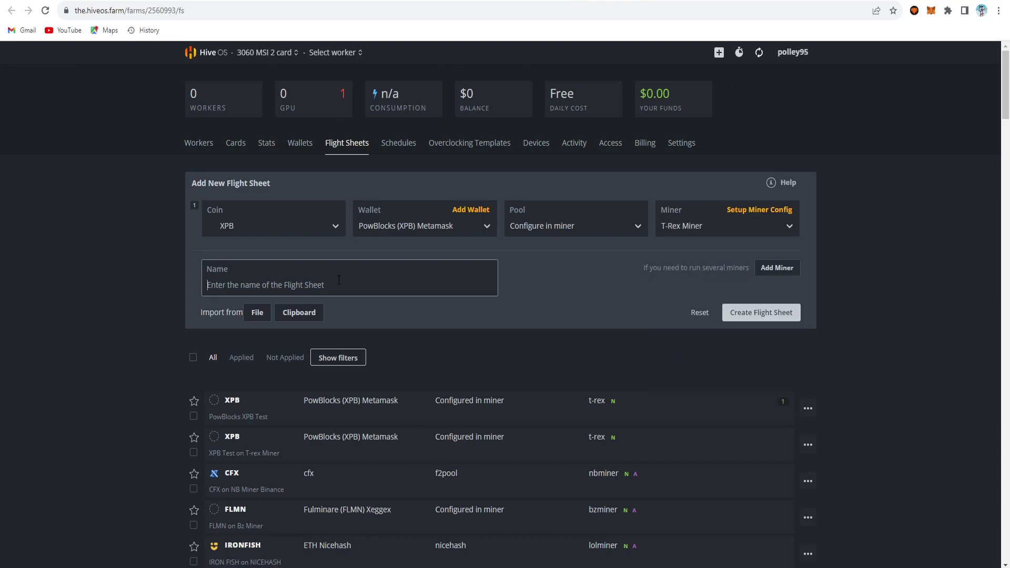
type("XPB ")
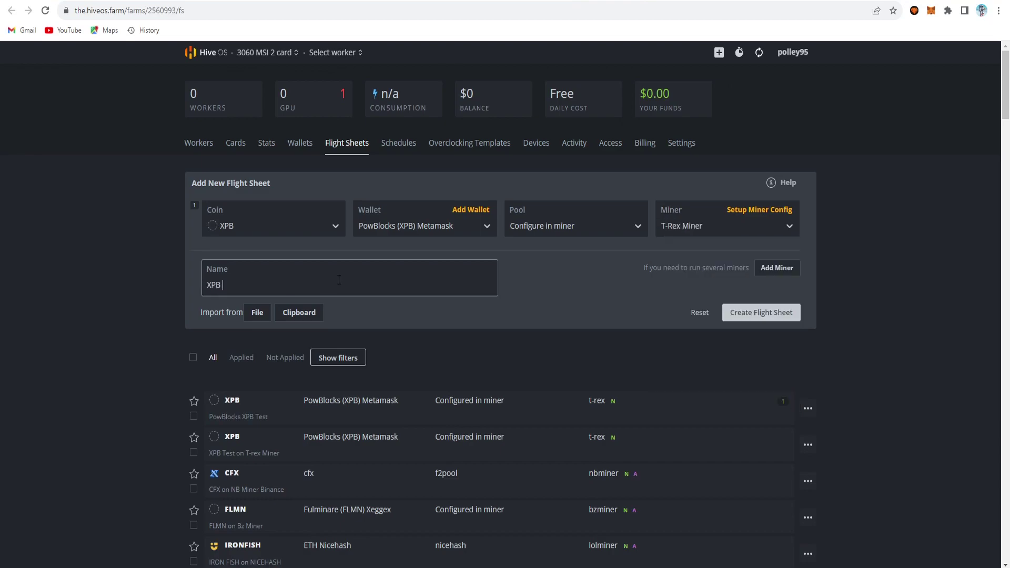
type("Test")
left_click(758, 210)
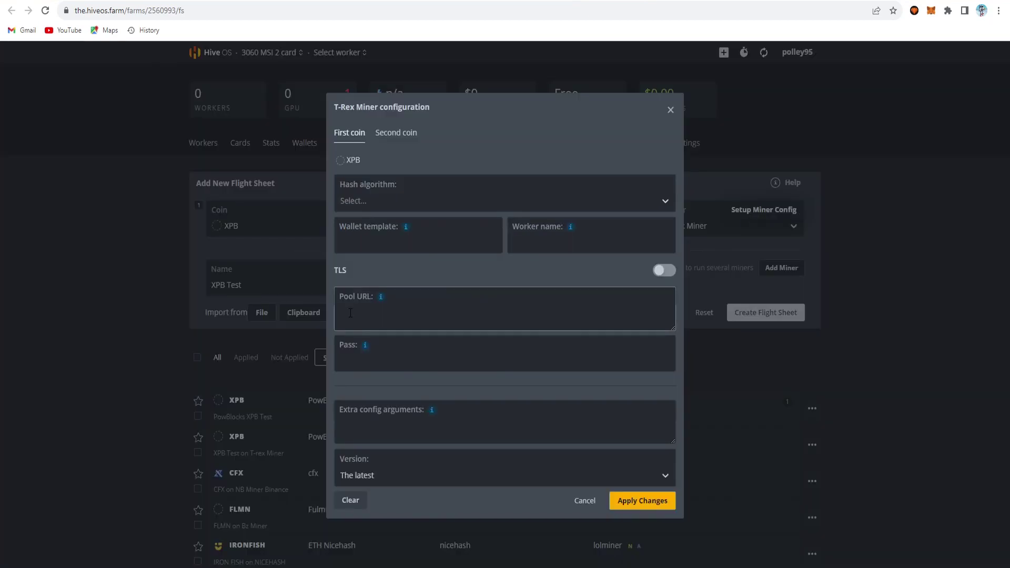
Step: Set the T-Rex hash algorithm to ethash and append the worker name to the wallet template
left_click(417, 201)
type("et")
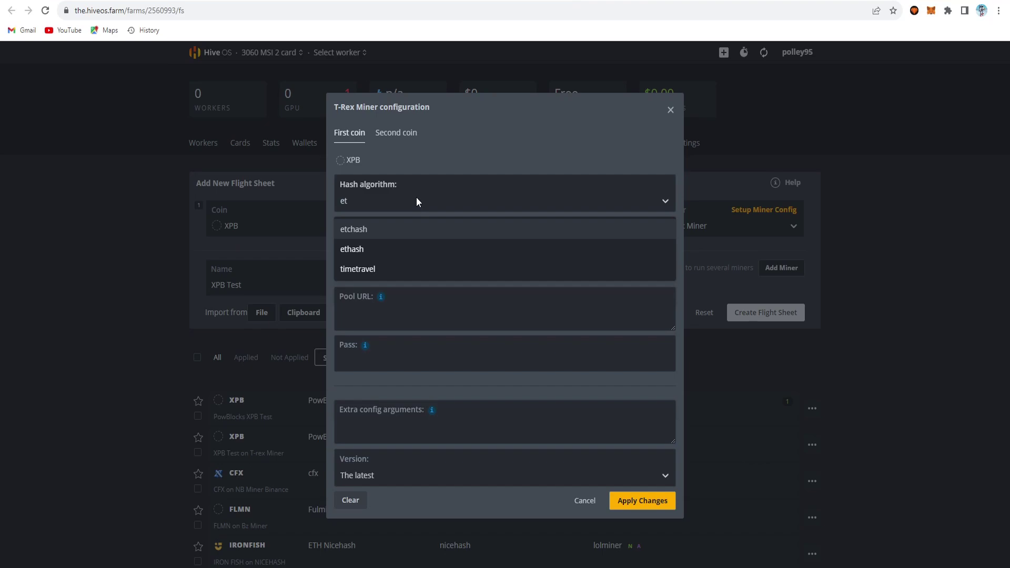
left_click(408, 249)
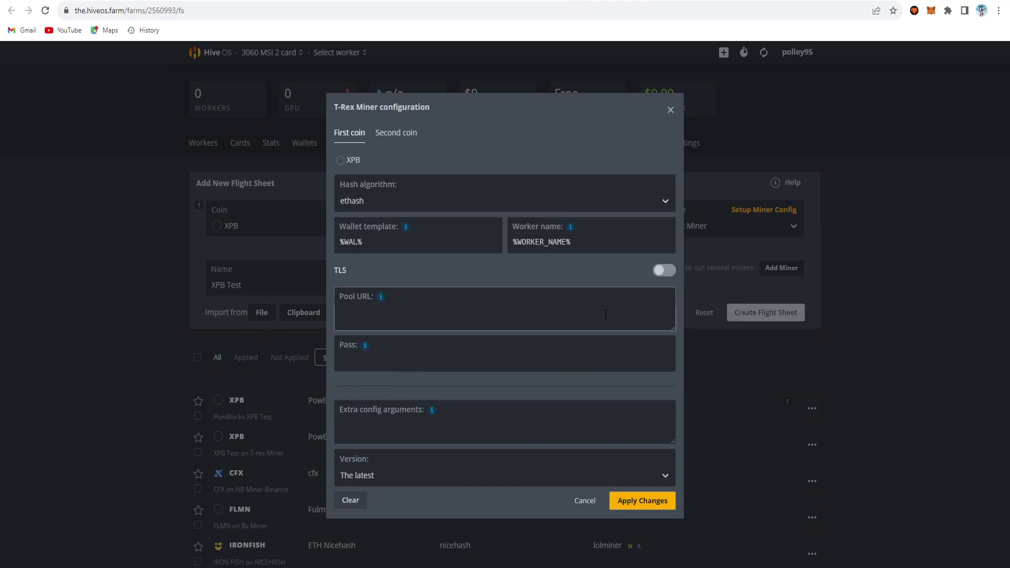
left_click(372, 243)
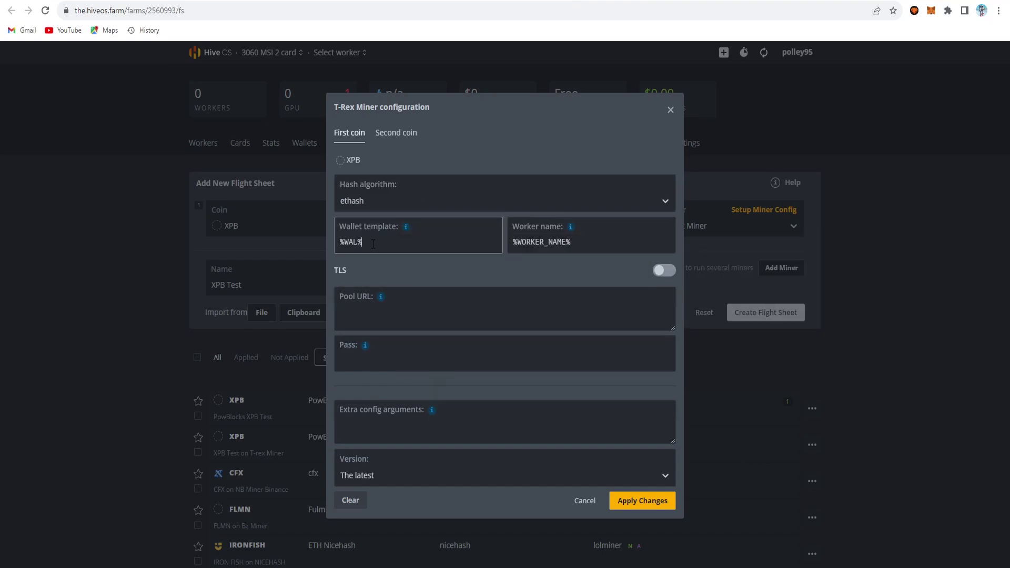
left_click(511, 251)
mouse_move(381, 300)
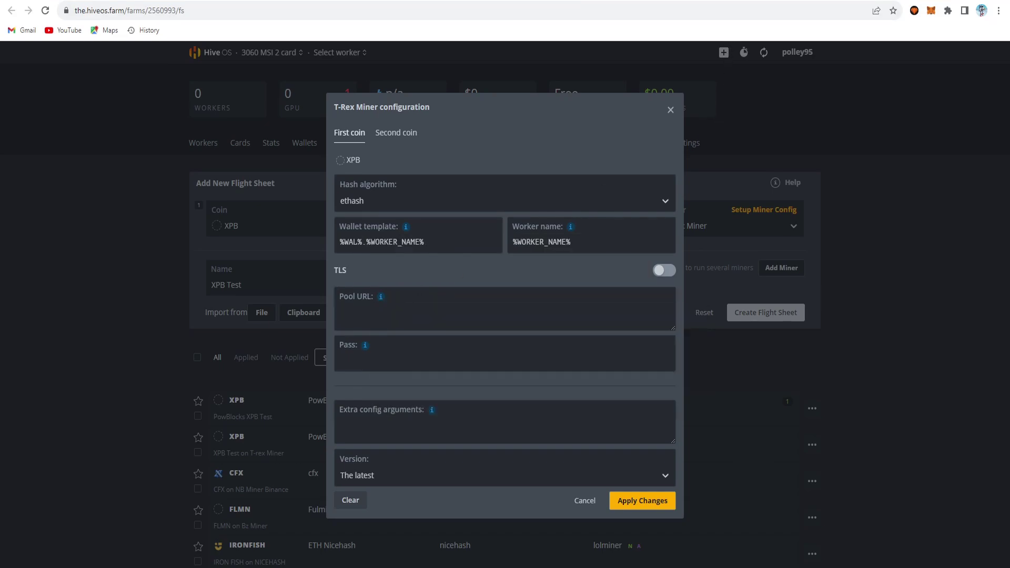
Step: Enter the pool URL as stratum+tcp:// plus the copied de.mining4people.com server address
key("ctrl+Tab")
scroll(759, 308, "down", 1)
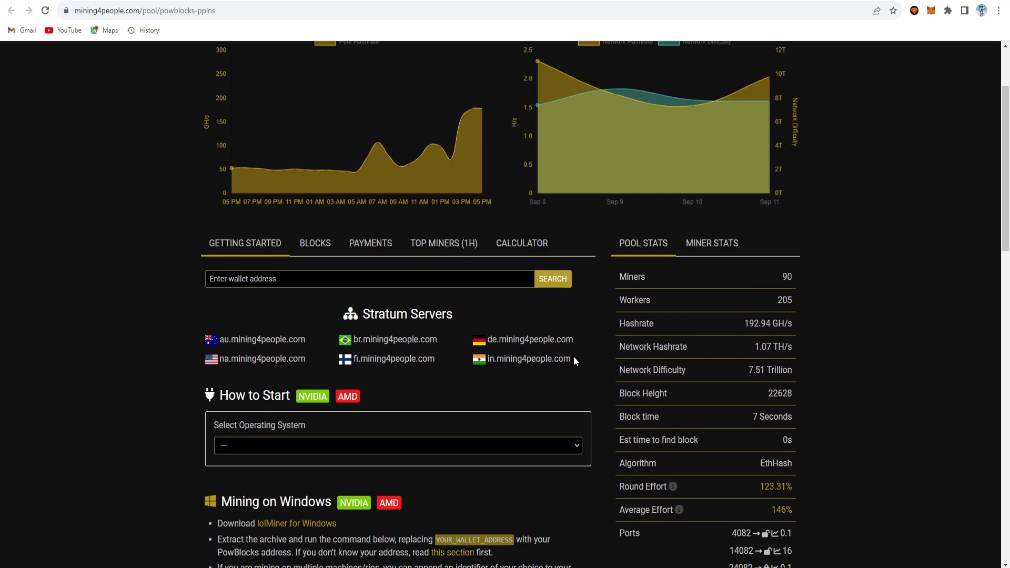
left_click_drag(576, 340, 489, 341)
key("ctrl+c")
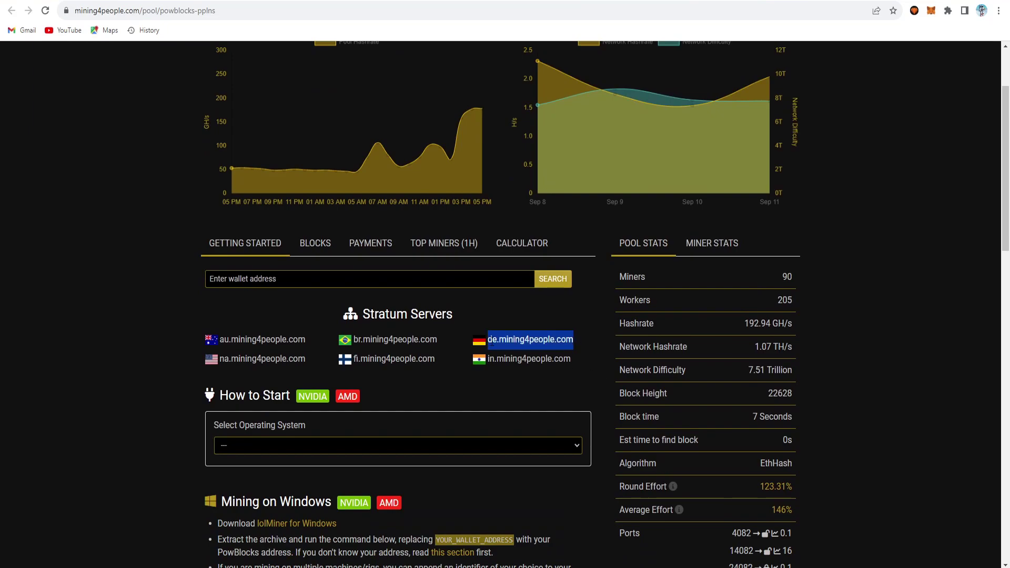
key("ctrl+shift+Tab")
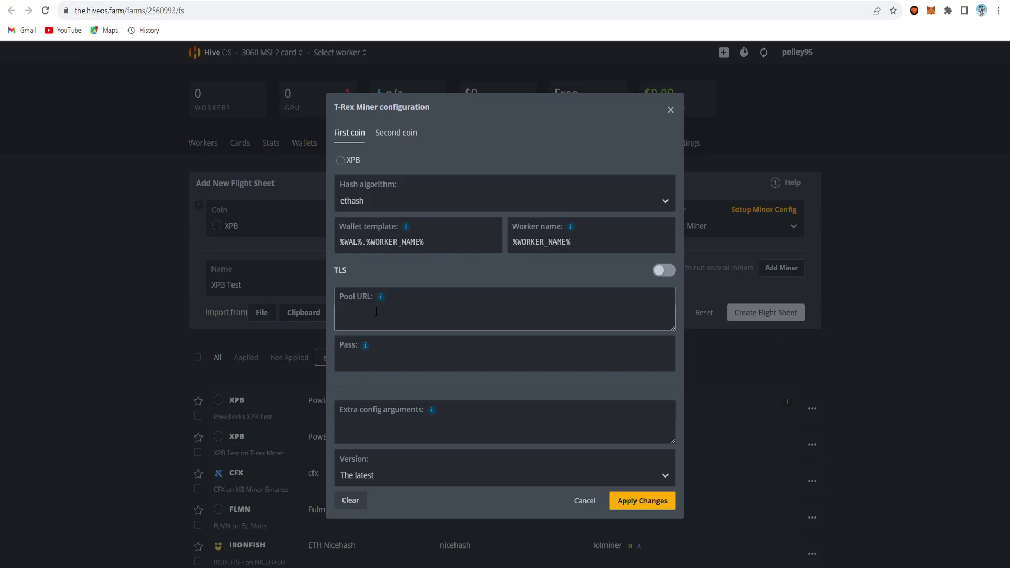
left_click(394, 314)
key("ctrl+v")
key("Home")
type("stratum+tcp://")
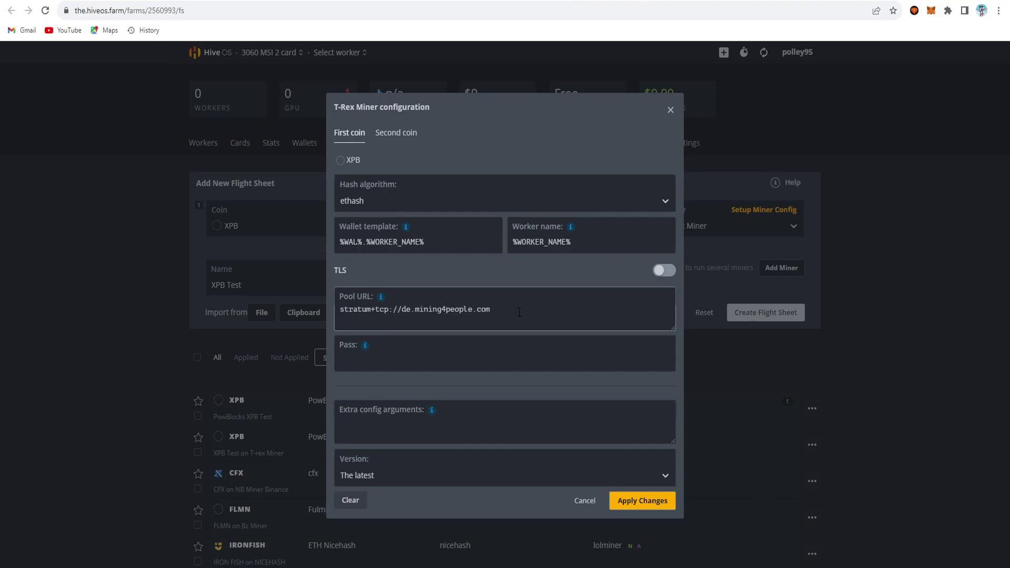
key("ctrl+Tab")
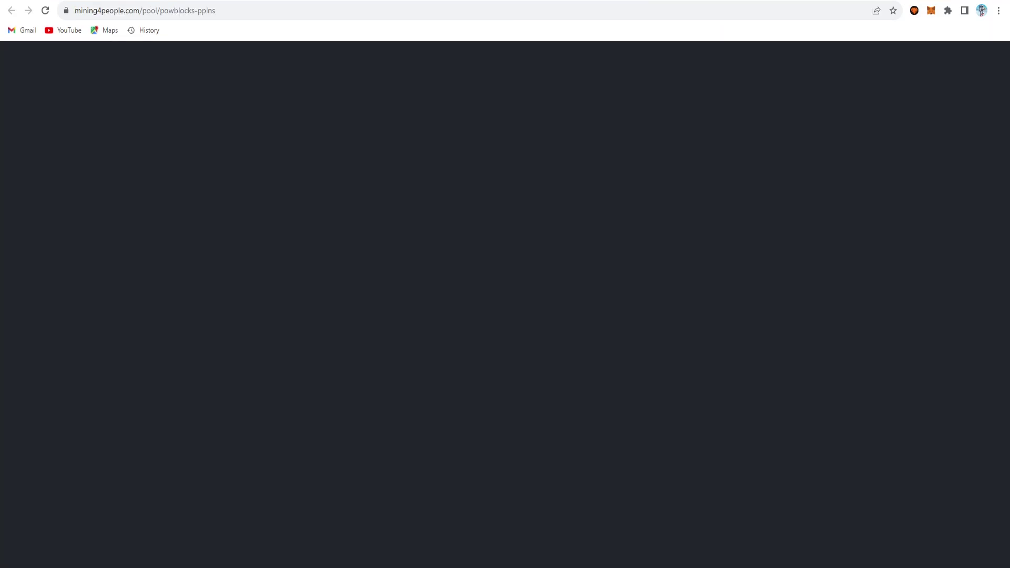
scroll(848, 448, "down", 1)
left_click_drag(753, 420, 751, 419)
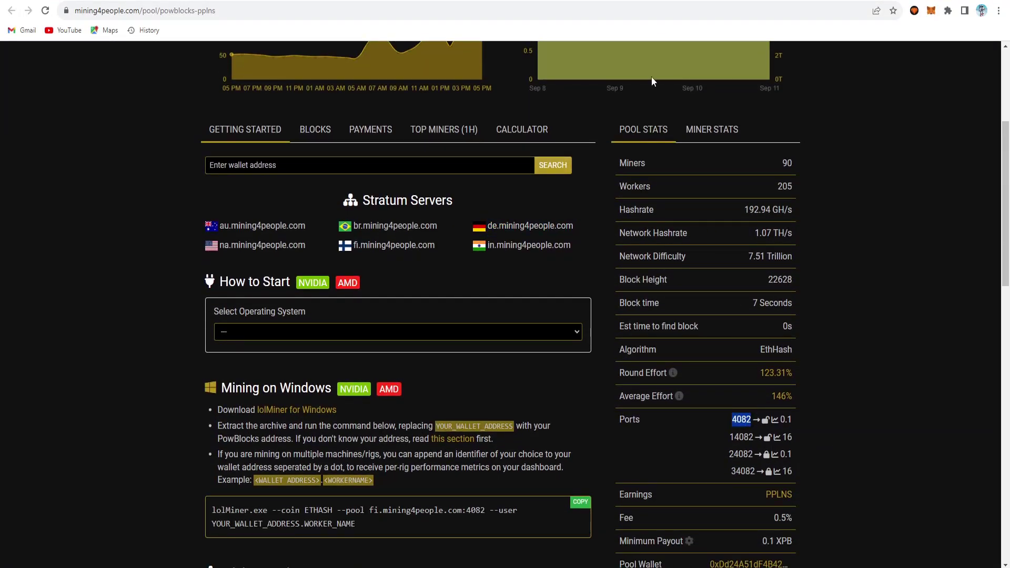
key("ctrl+Tab")
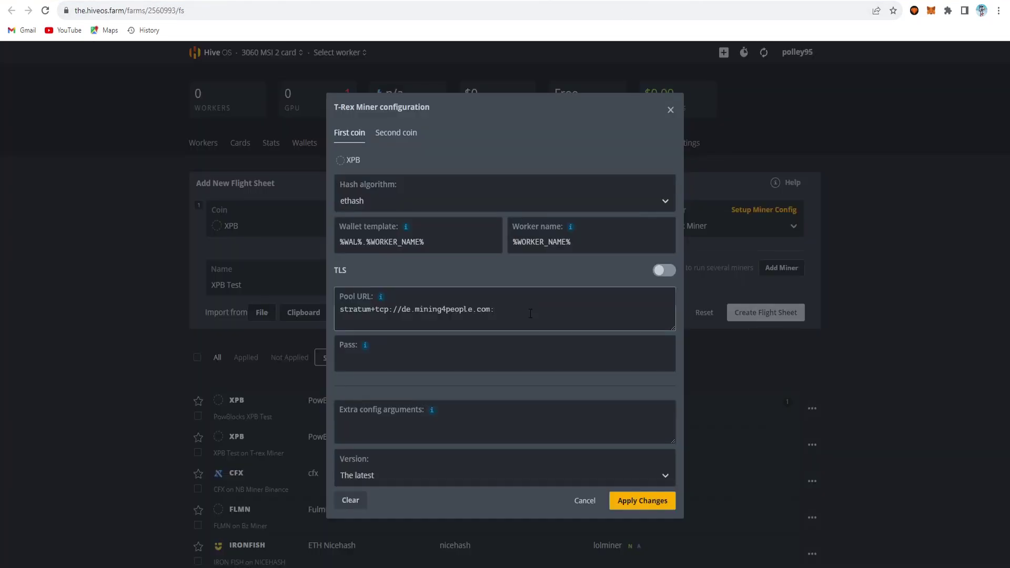
key("ctrl+v")
left_click(441, 365)
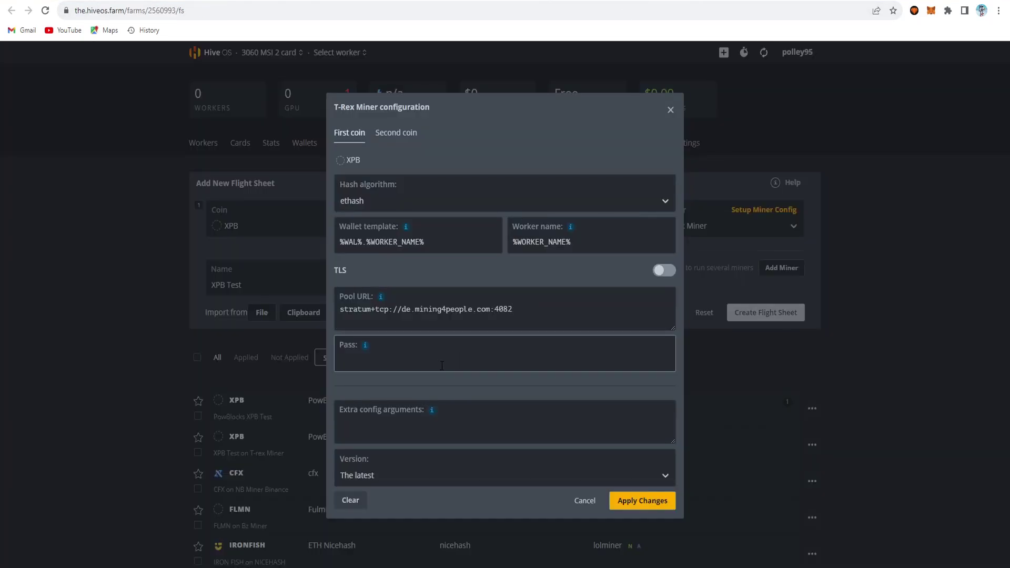
type("x")
left_click(646, 507)
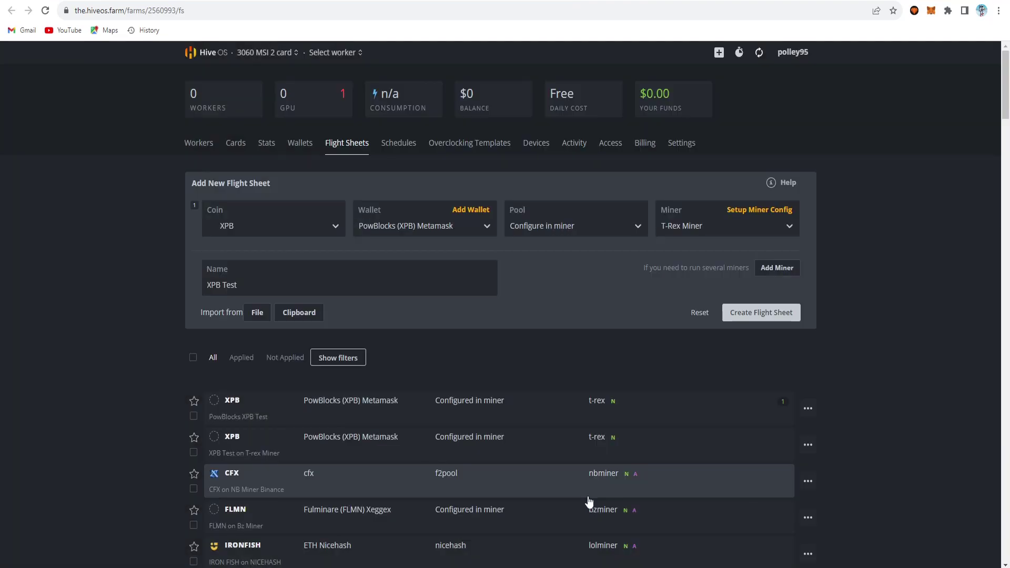
Step: Reopen the PowBlocks XPB Test sheet's T-Rex Miner config for editing, then cancel without changes
left_click(808, 411)
left_click(788, 435)
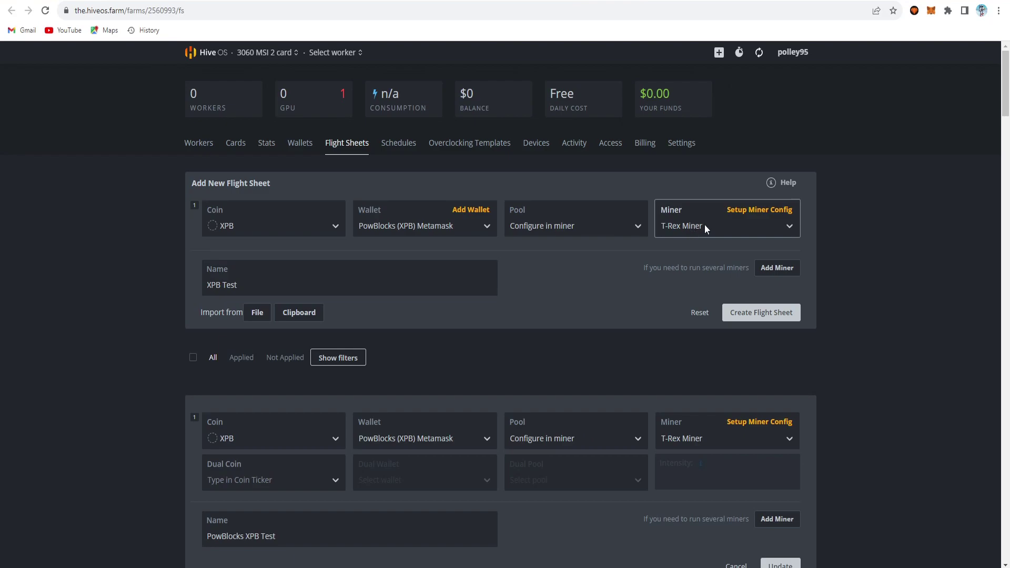
left_click(764, 209)
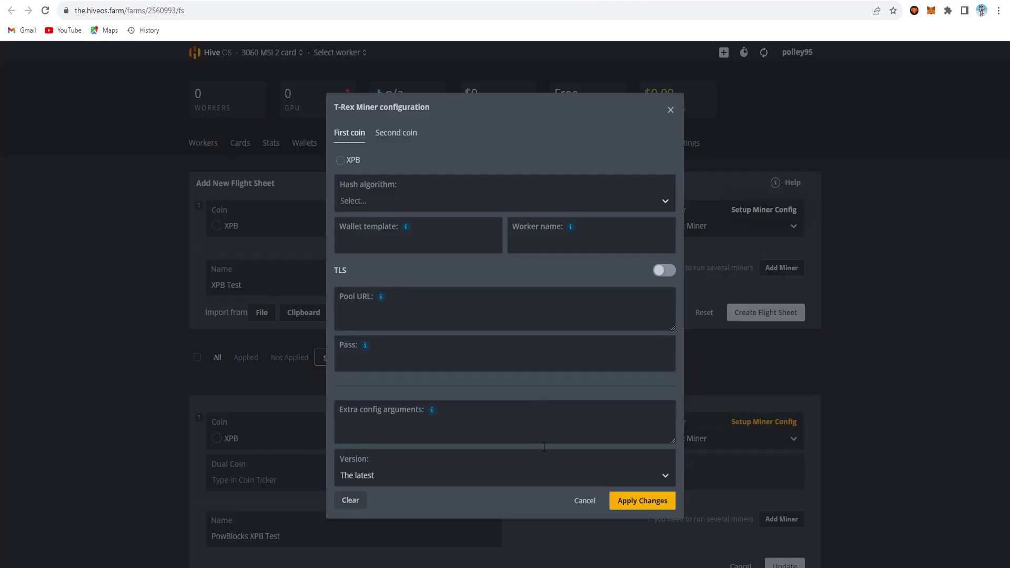
left_click(584, 501)
Step: On the rig474590 worker page, open the assigned flight sheet's T-Rex Miner settings for editing
key("alt+Left")
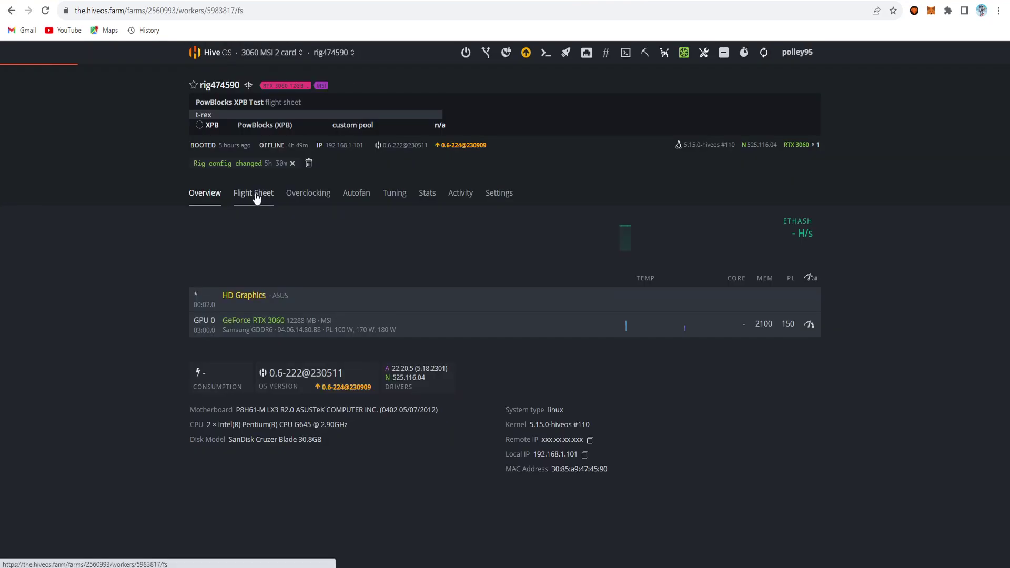
left_click(809, 286)
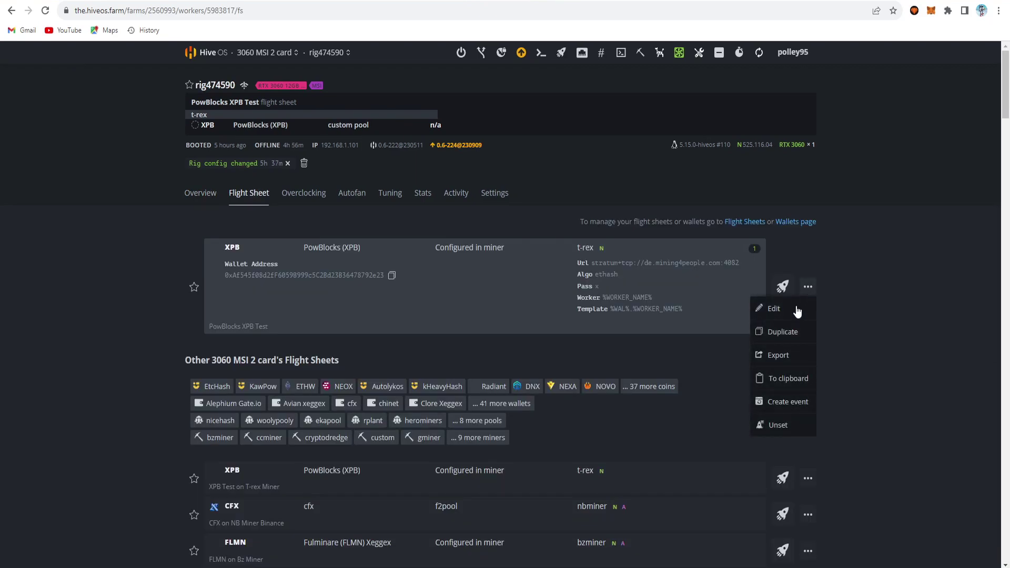
left_click(797, 312)
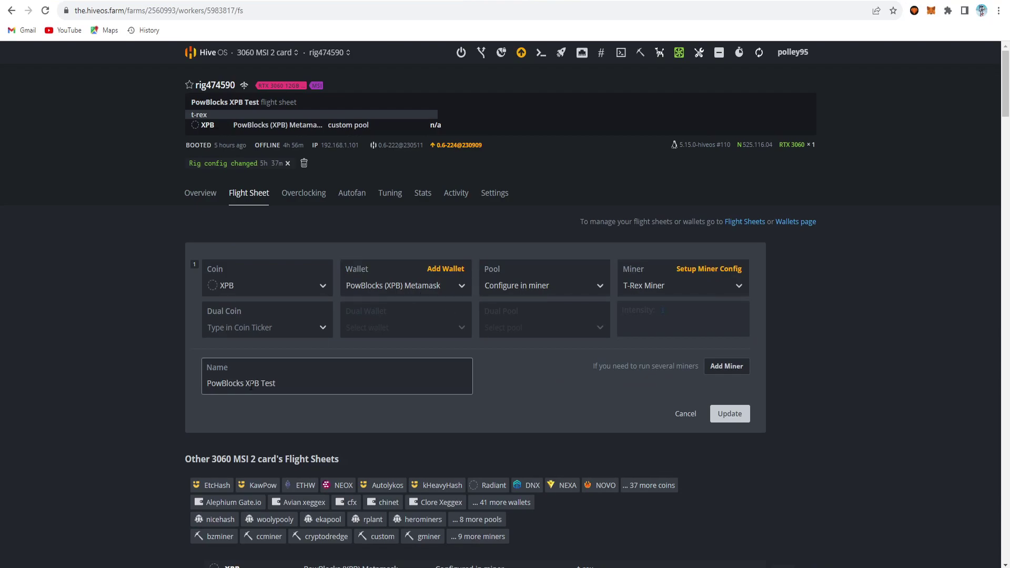
left_click(703, 269)
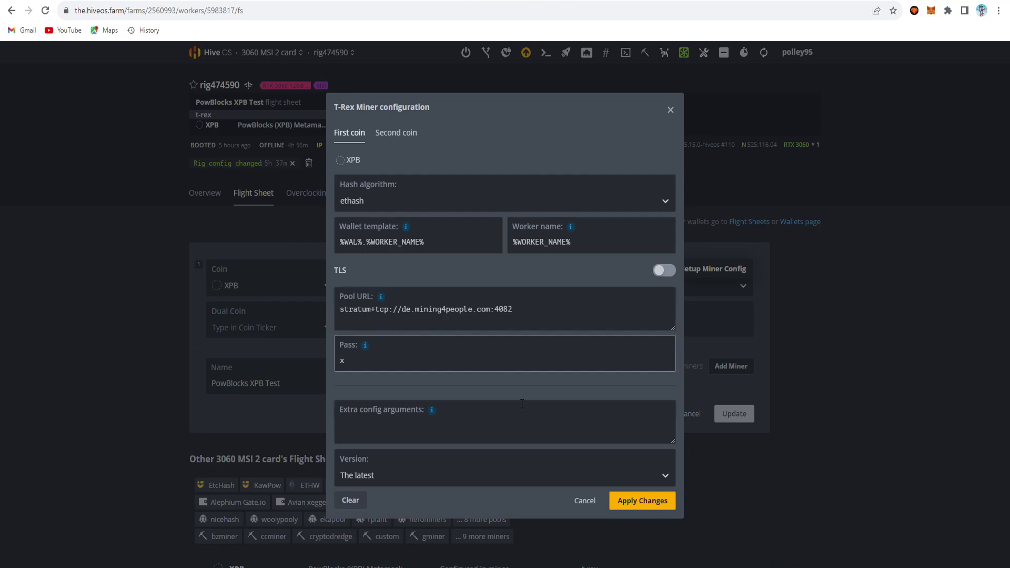
Step: Compare the wallet with the mining address in Notepad, then close the edit leaving it unchanged
key("alt+Tab")
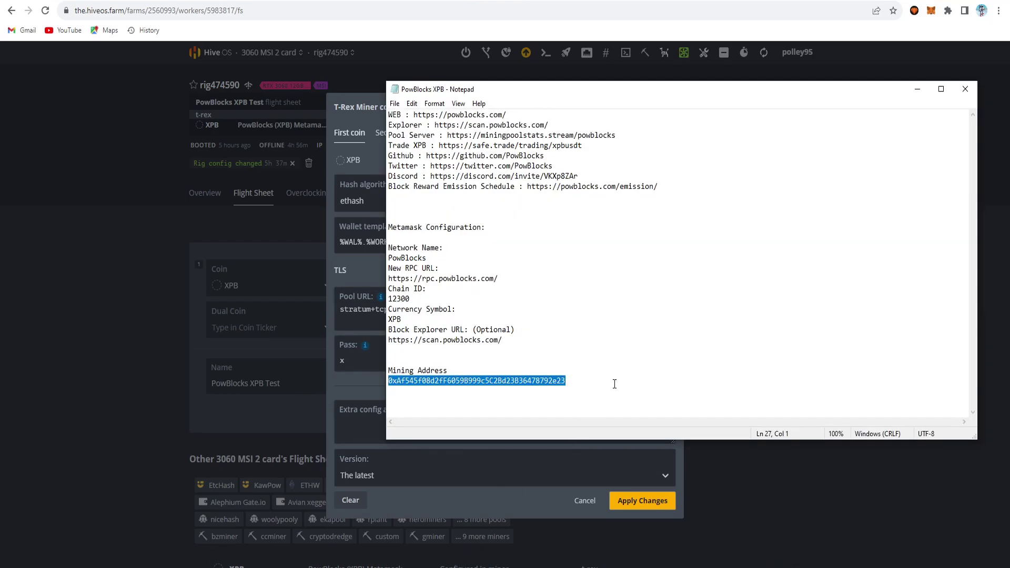
left_click(615, 384)
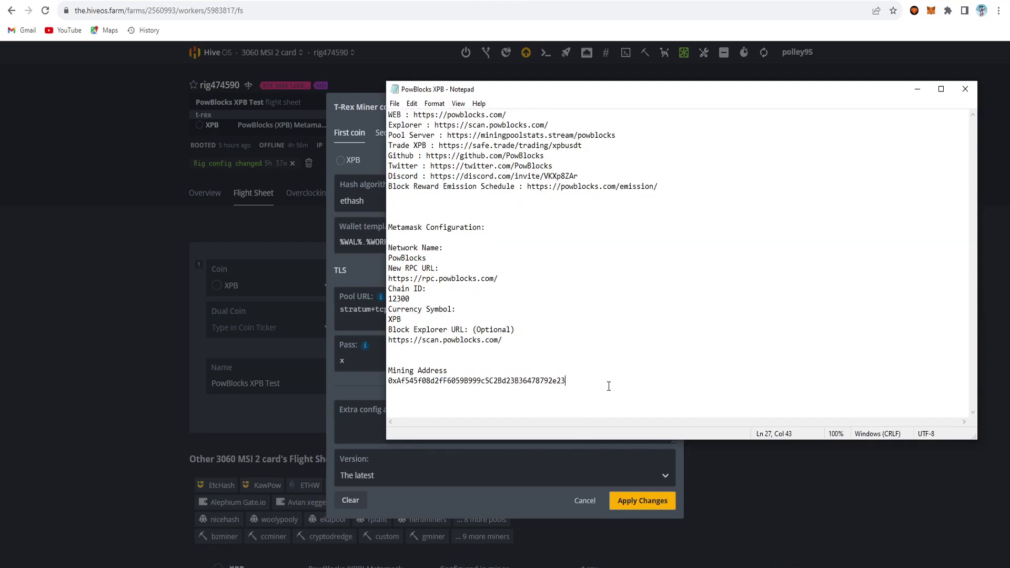
key("alt+Tab")
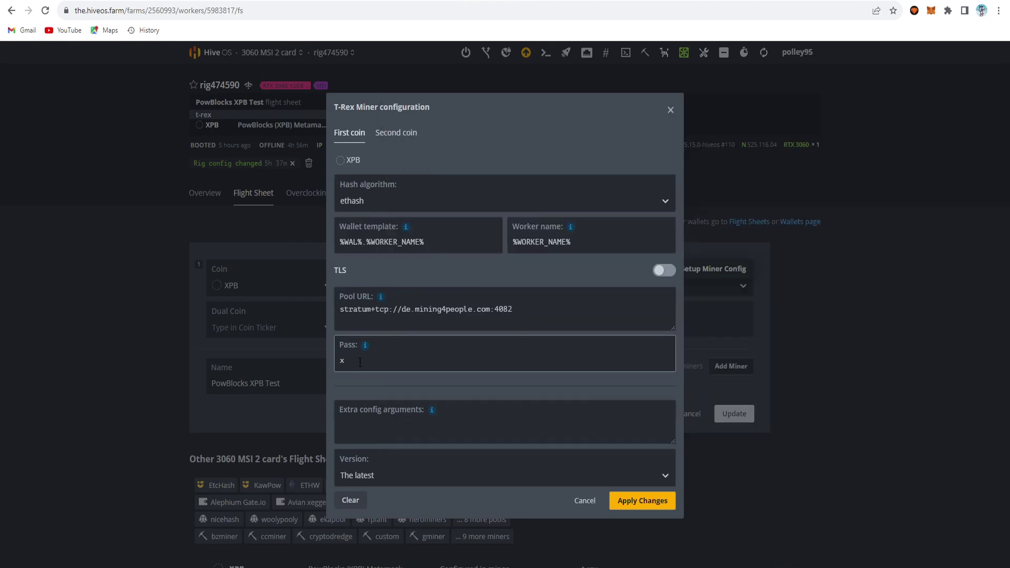
left_click(636, 502)
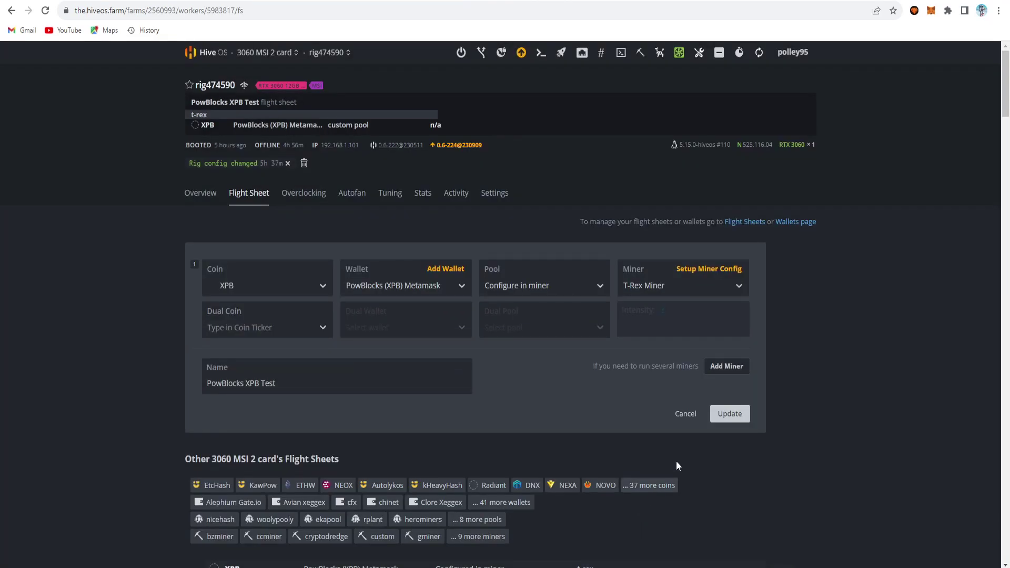
left_click(688, 416)
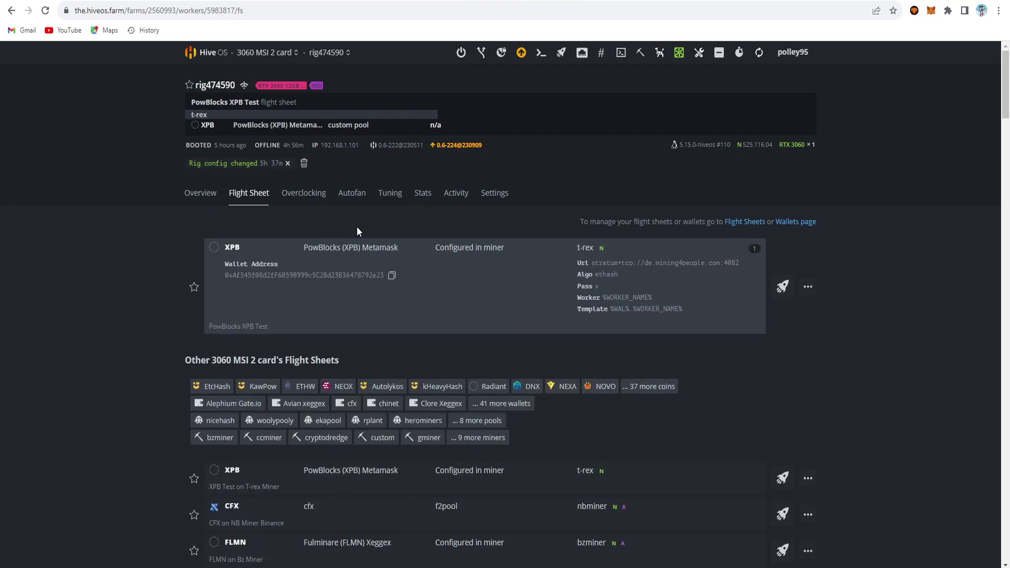
left_click(352, 194)
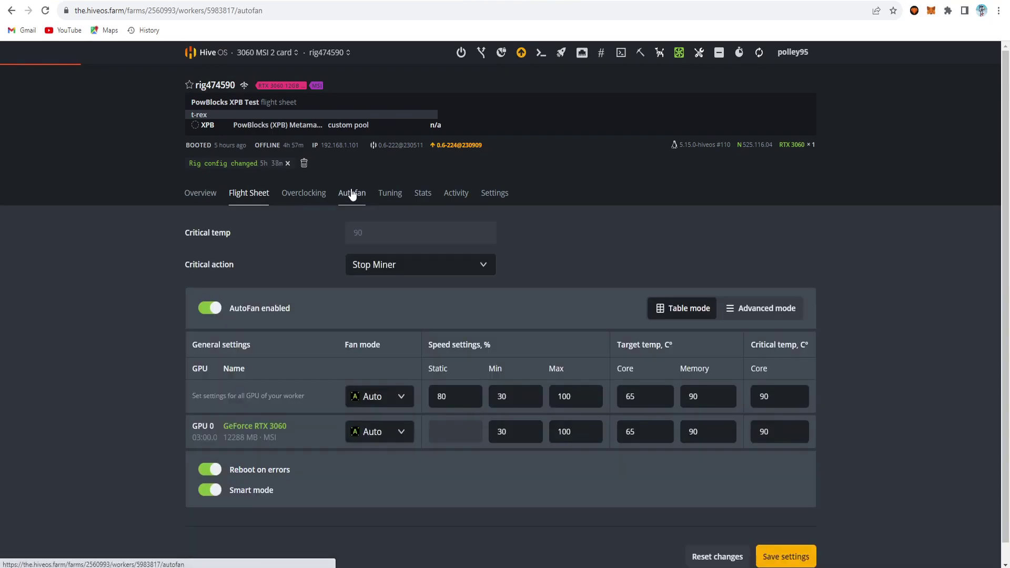
Step: Open the rig's Default Config overclock, showing memory clock 2100 and power limit 150
left_click(305, 196)
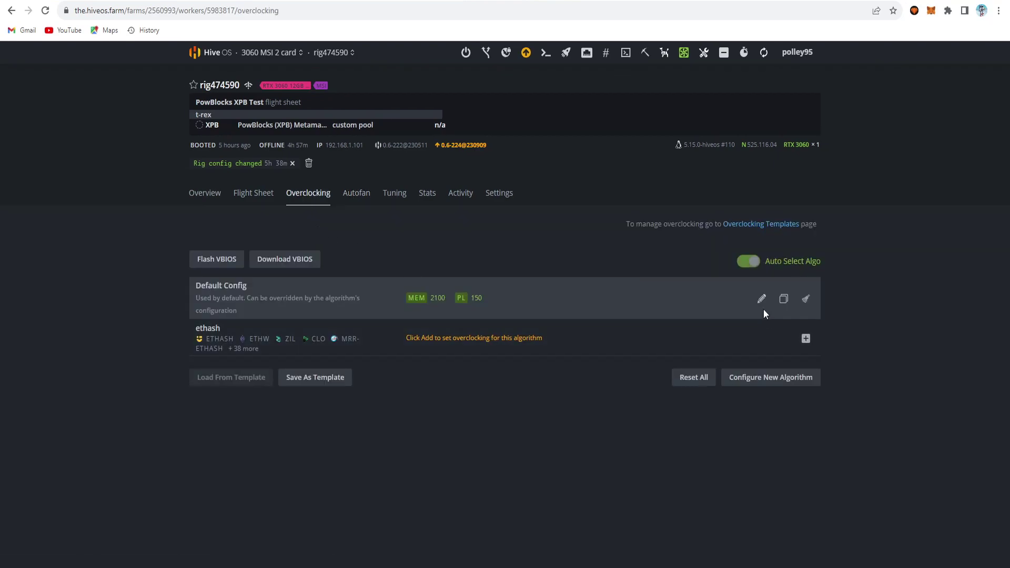
left_click(762, 300)
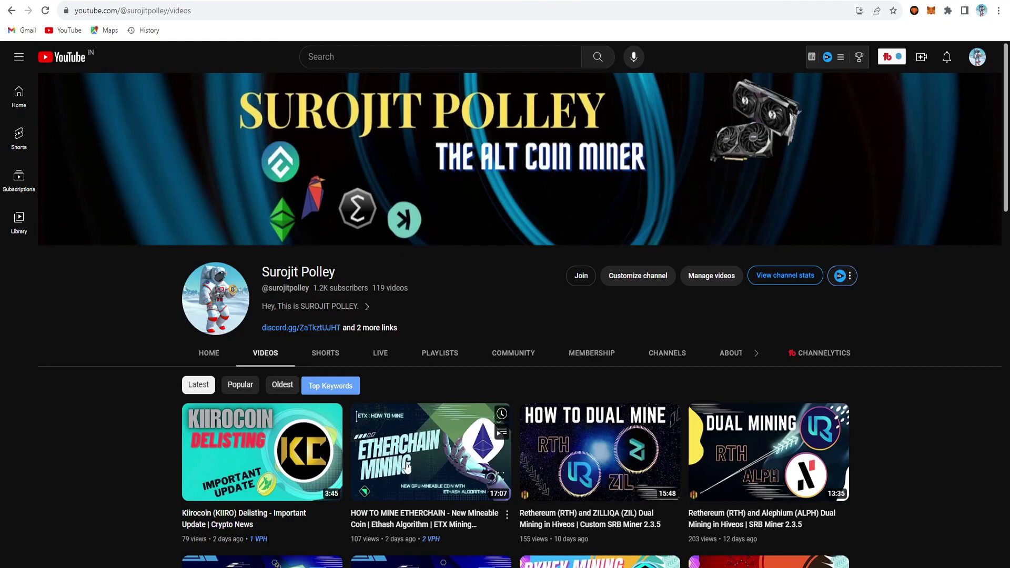
mouse_move(489, 443)
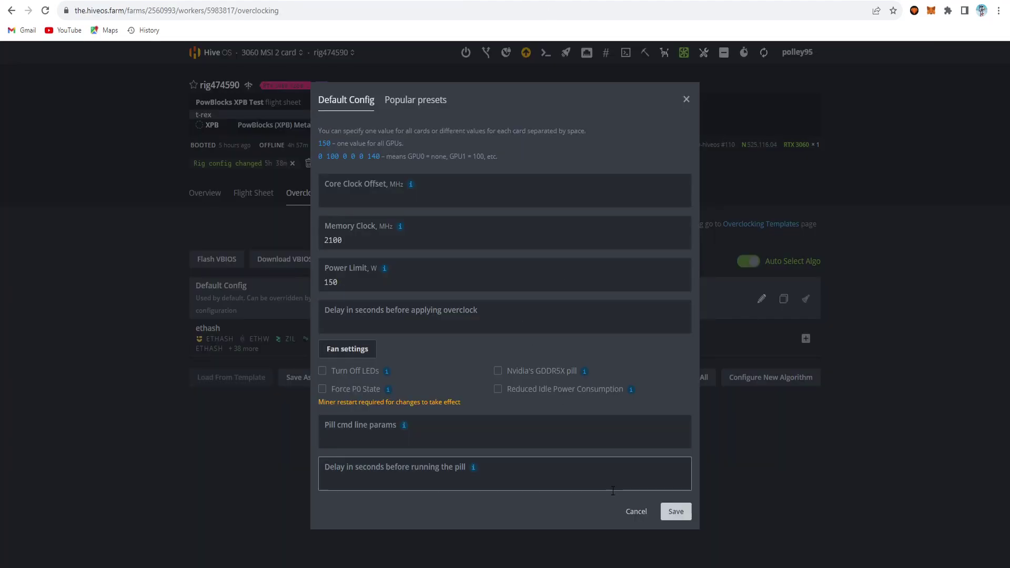
Step: Save the 2100 MHz memory, 150 W overclock and confirm T-Rex mines XPB at 48.10 MH
left_click(677, 512)
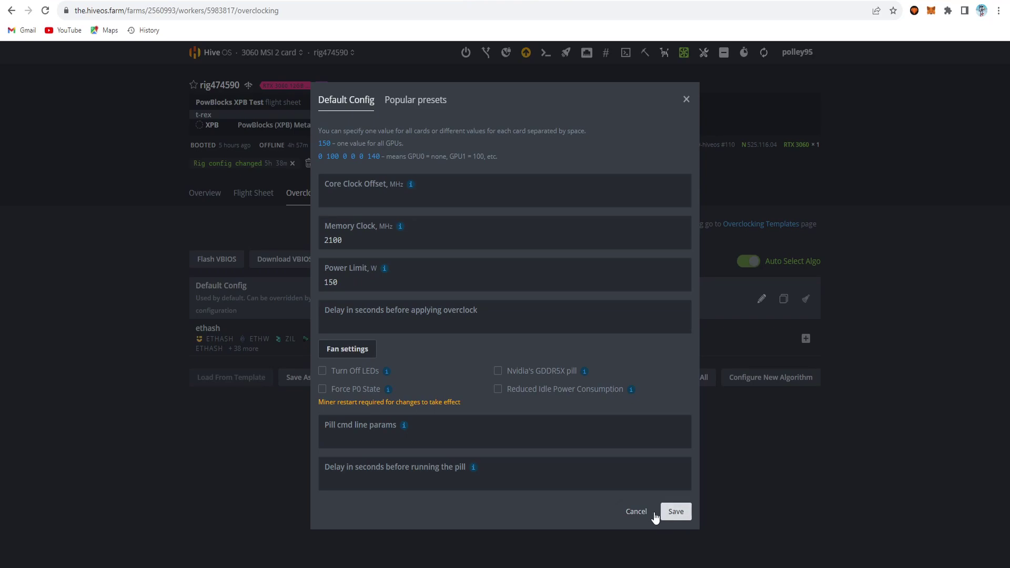
left_click(206, 195)
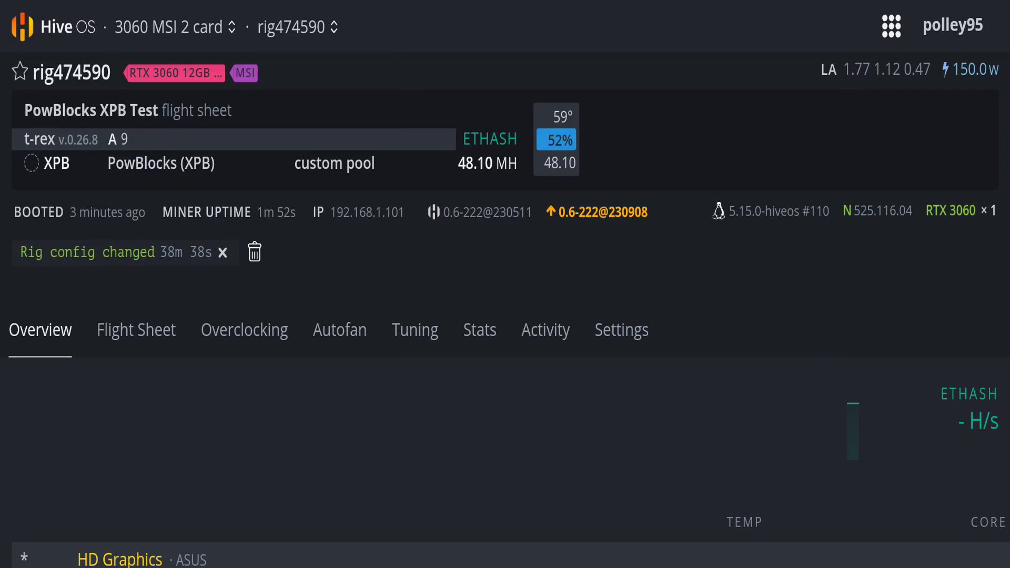
scroll(505, 295, "down", 2)
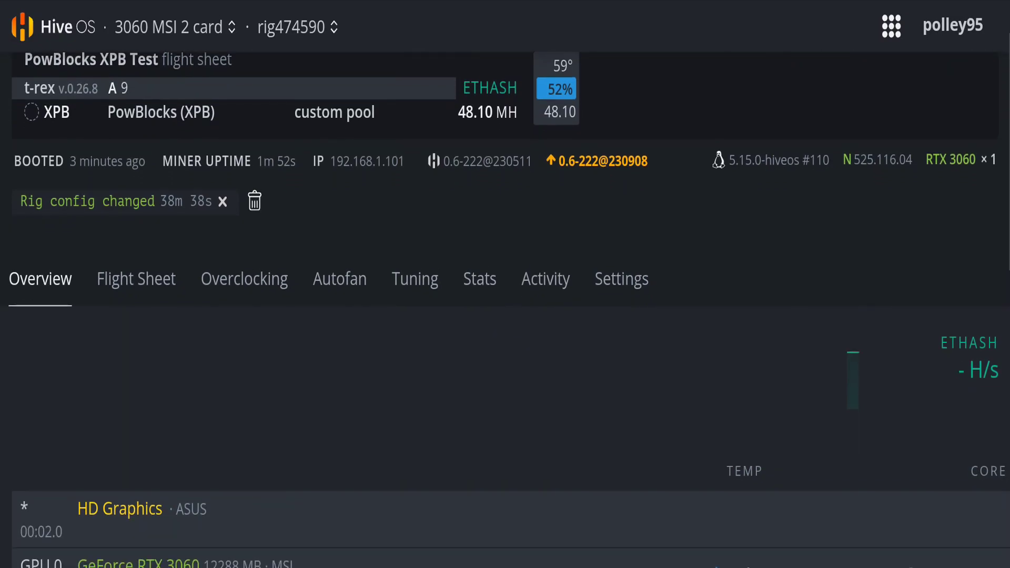
scroll(505, 295, "down", 3)
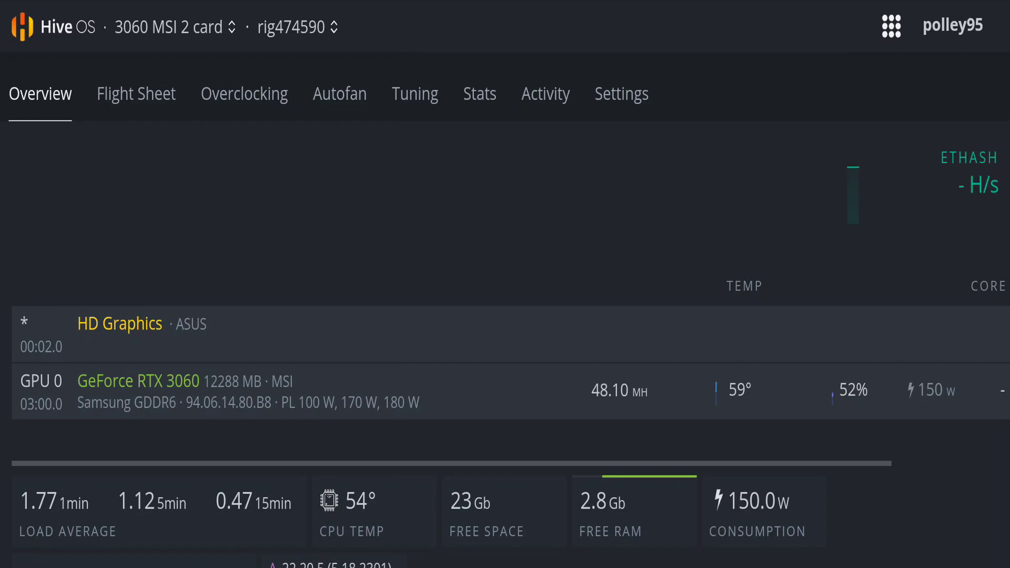
scroll(505, 368, "right", 5)
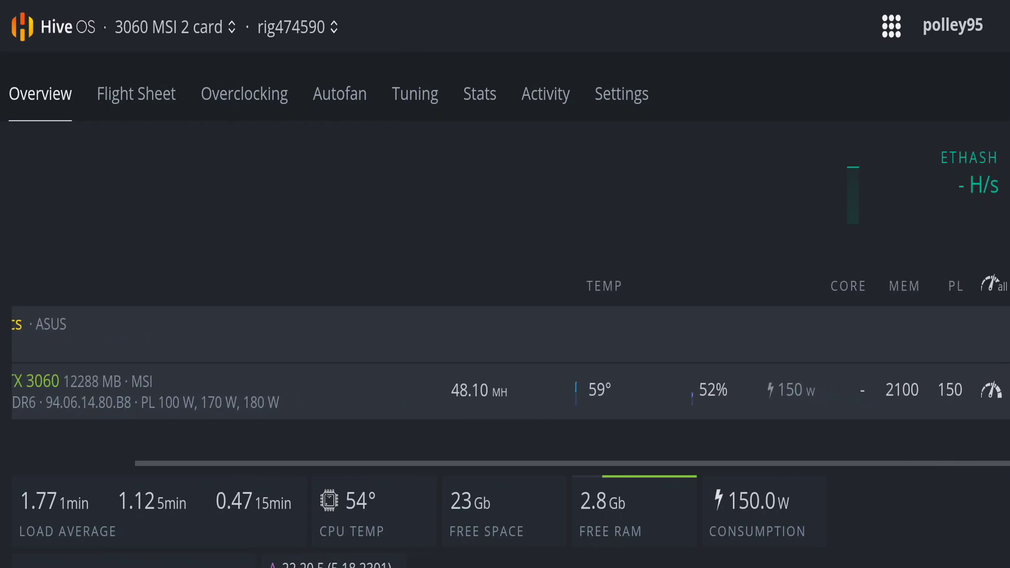